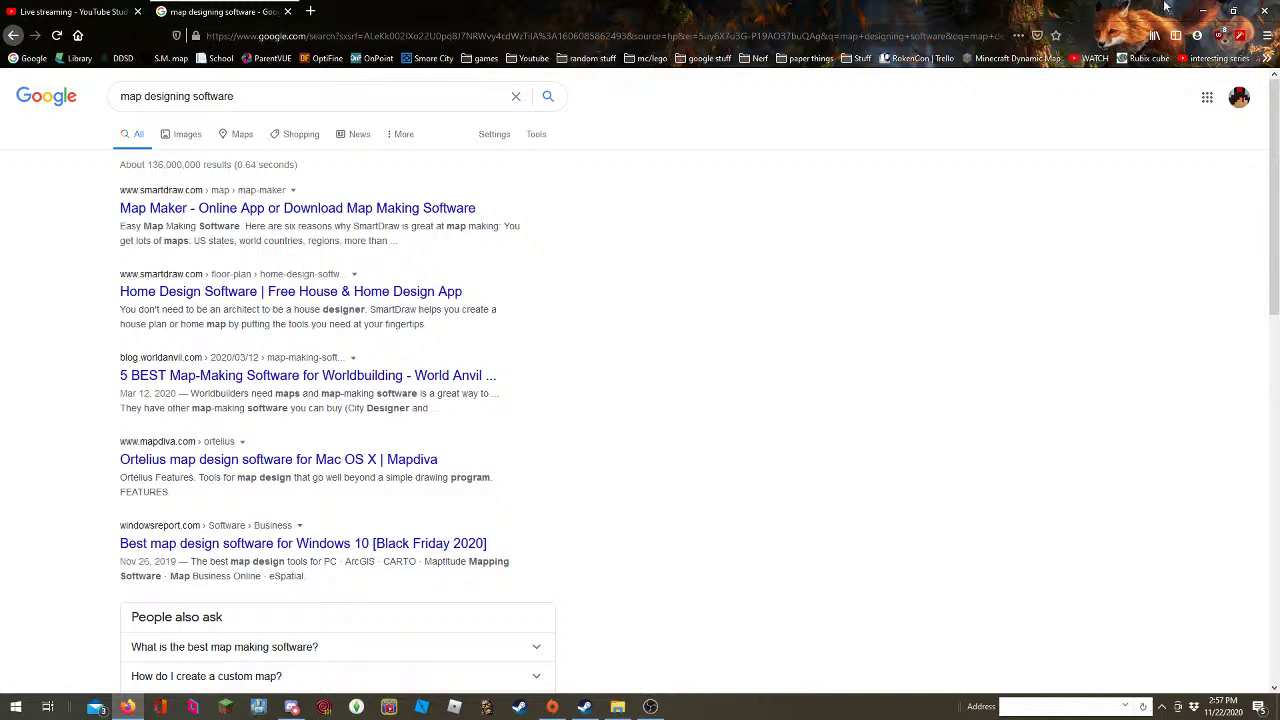
Find FireAlpaca among the installed programs and launch it
left_click(15, 707)
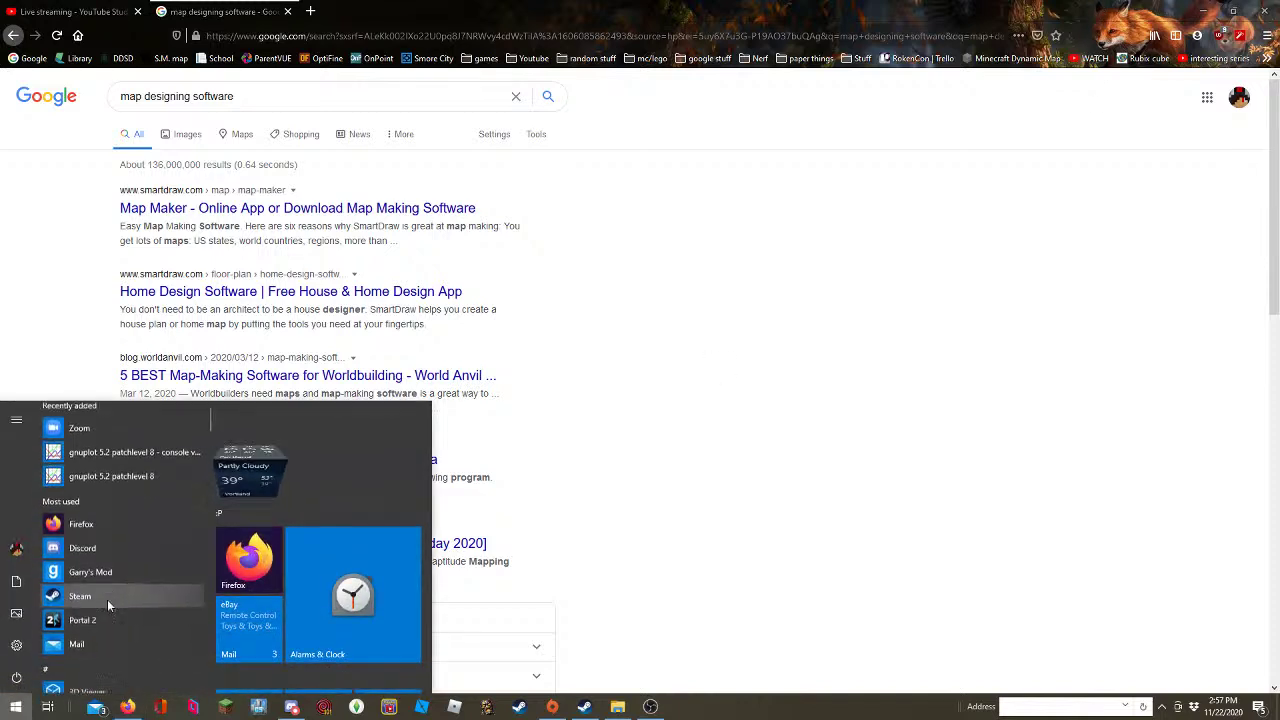
scroll(107, 599, "down", 12)
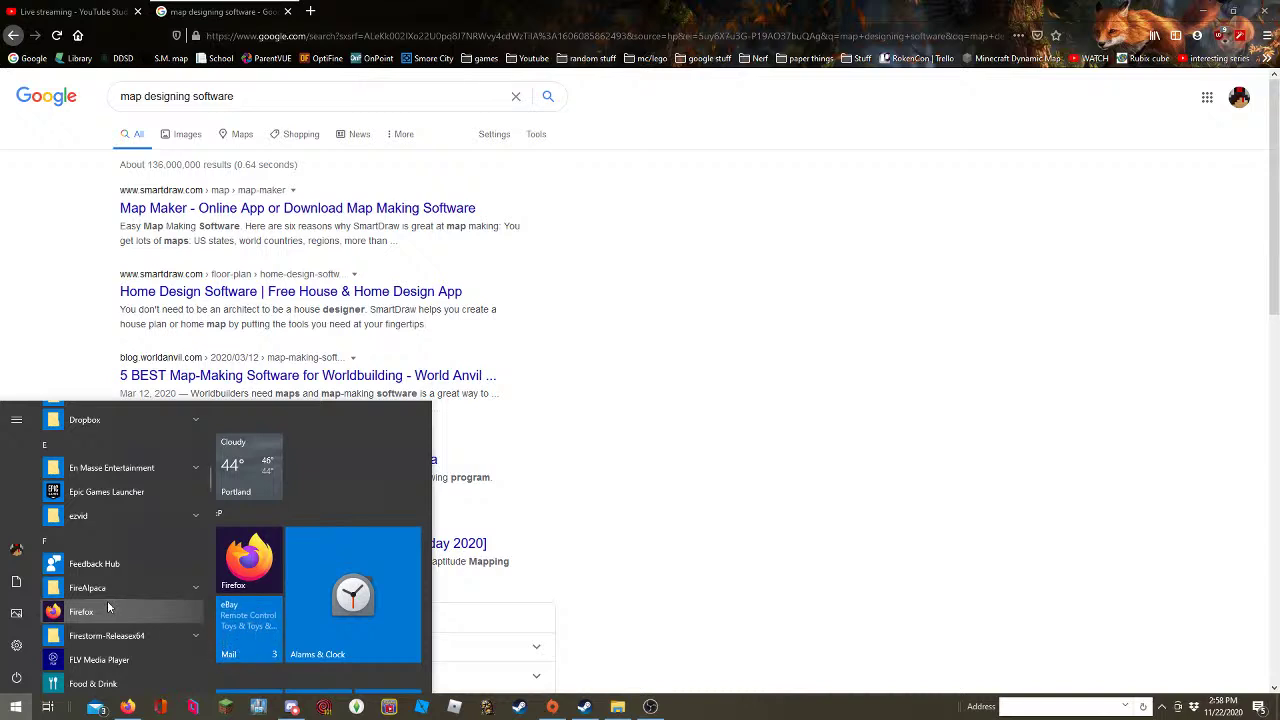
scroll(90, 605, "down", 5)
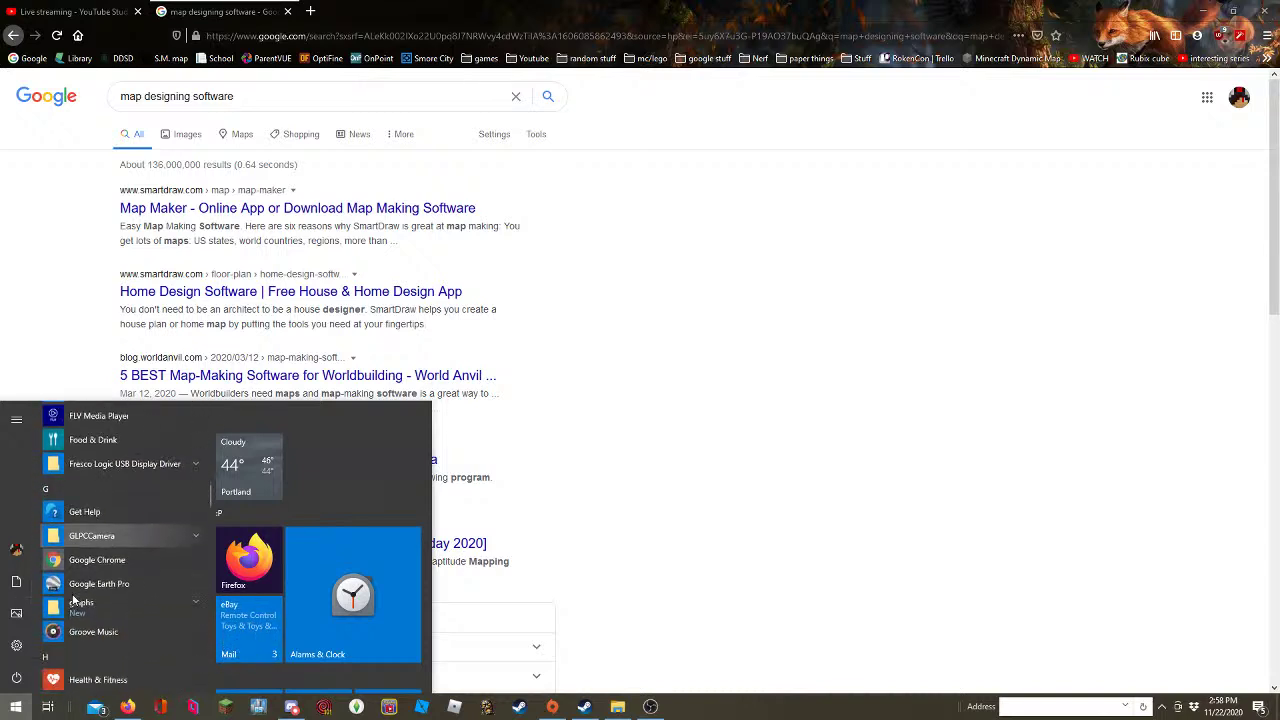
scroll(73, 600, "down", 4)
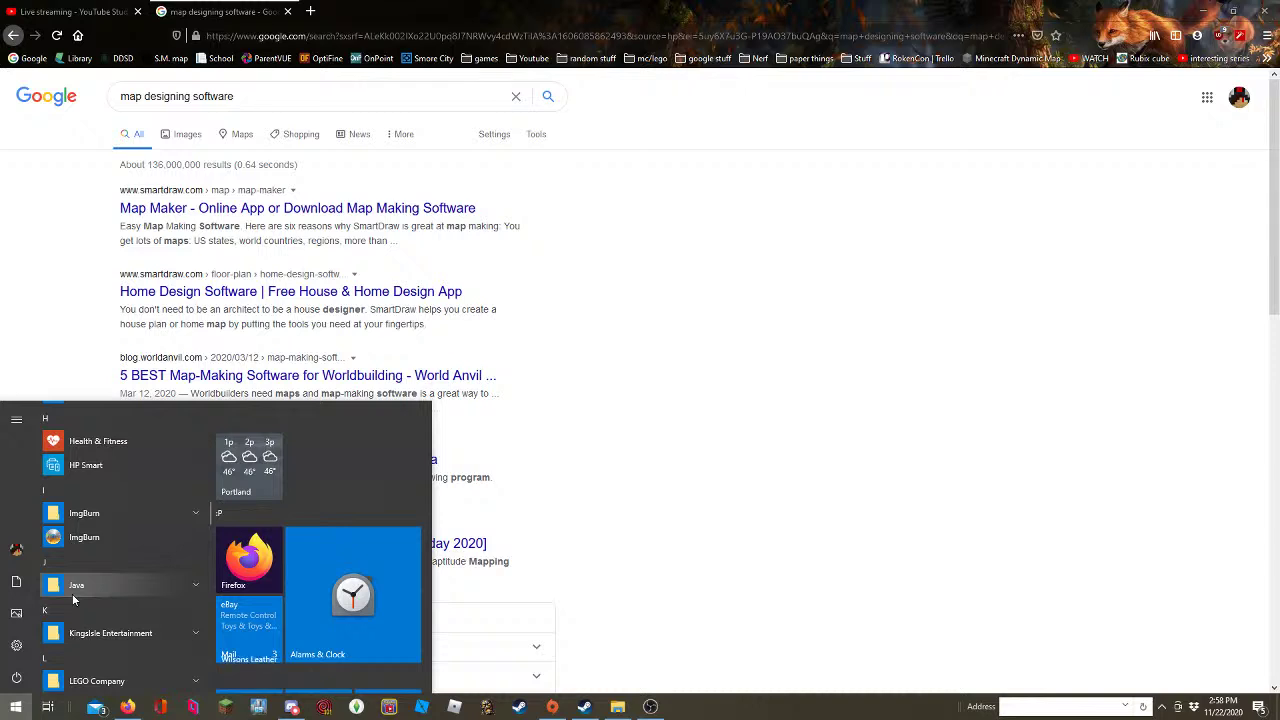
scroll(73, 598, "down", 5)
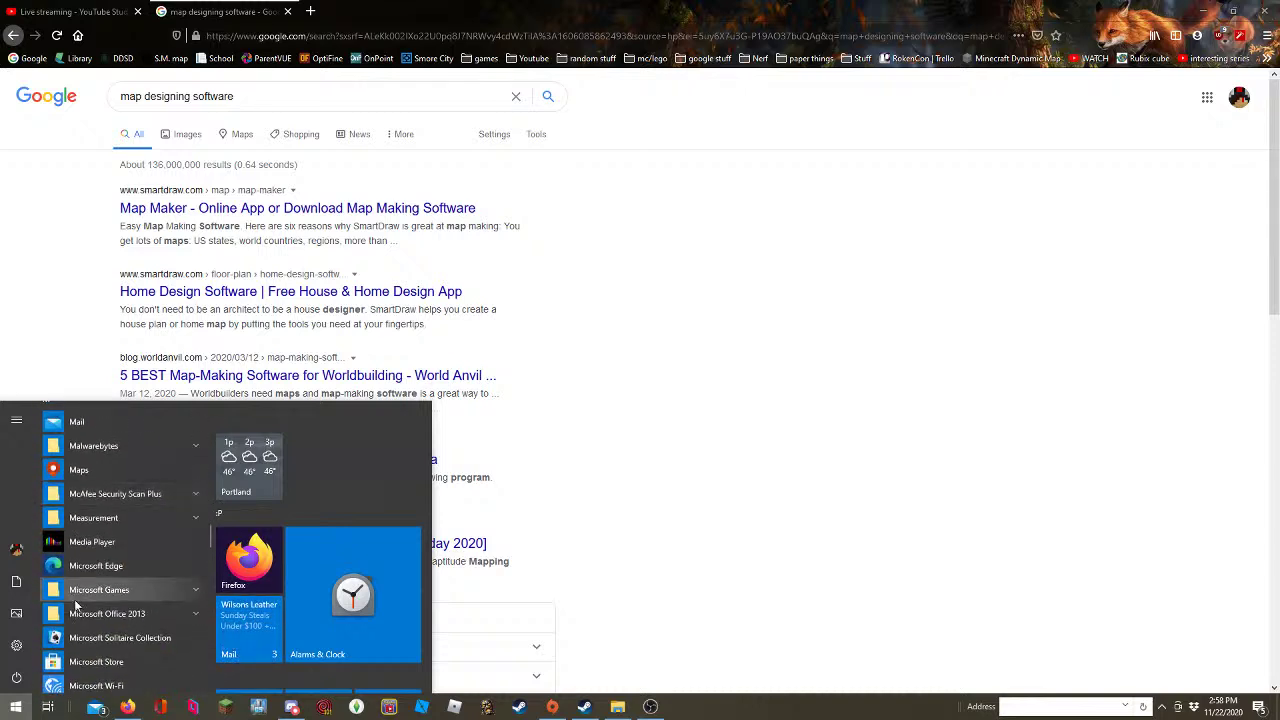
scroll(75, 605, "down", 5)
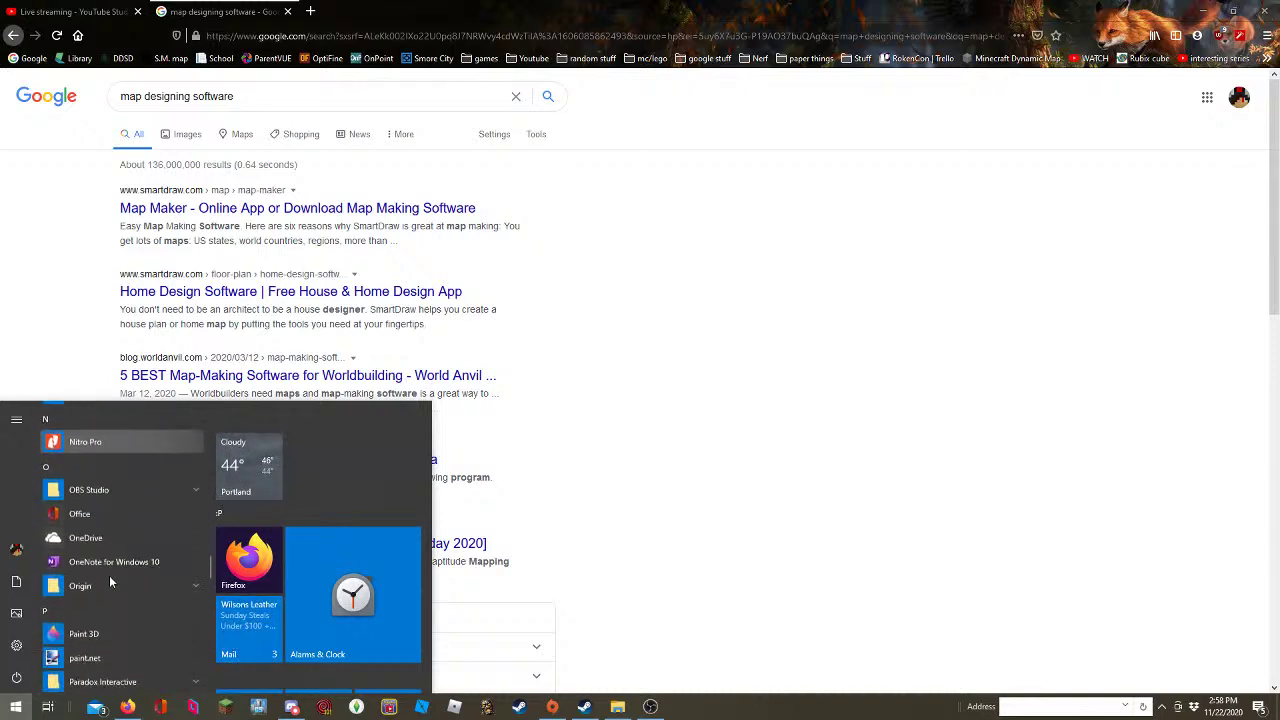
scroll(105, 578, "down", 3)
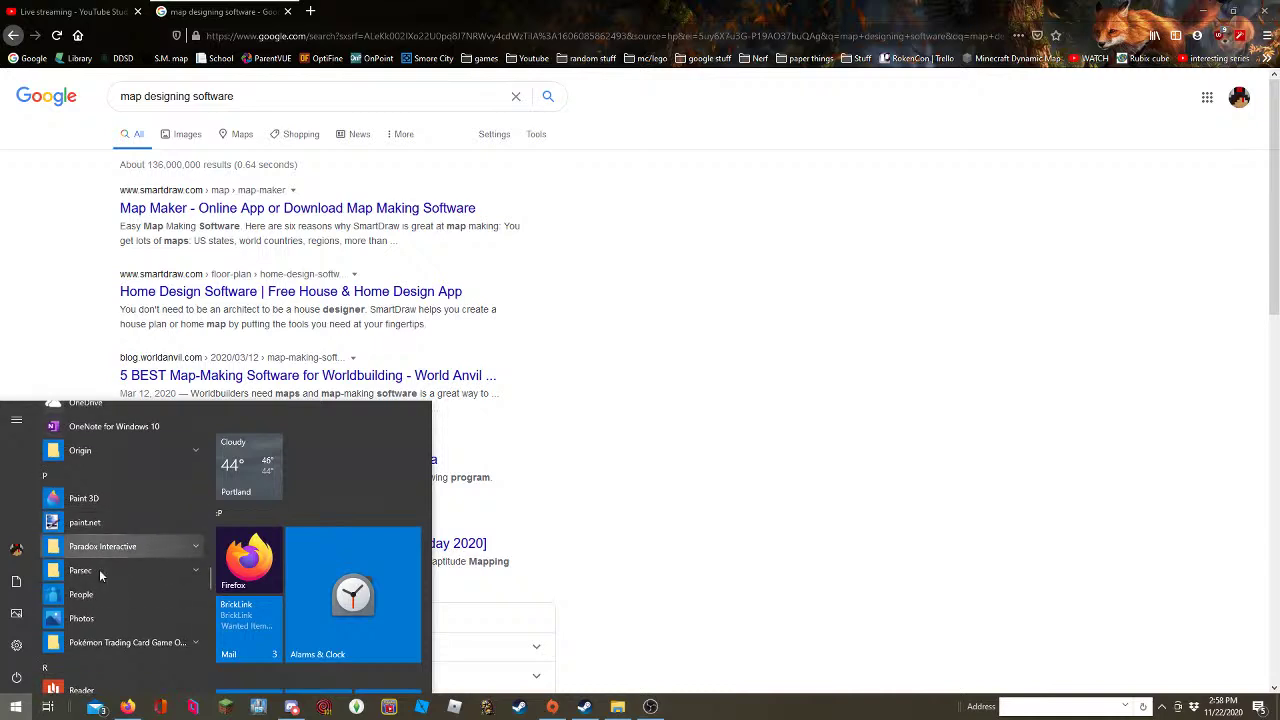
scroll(100, 576, "down", 1)
scroll(117, 580, "down", 3)
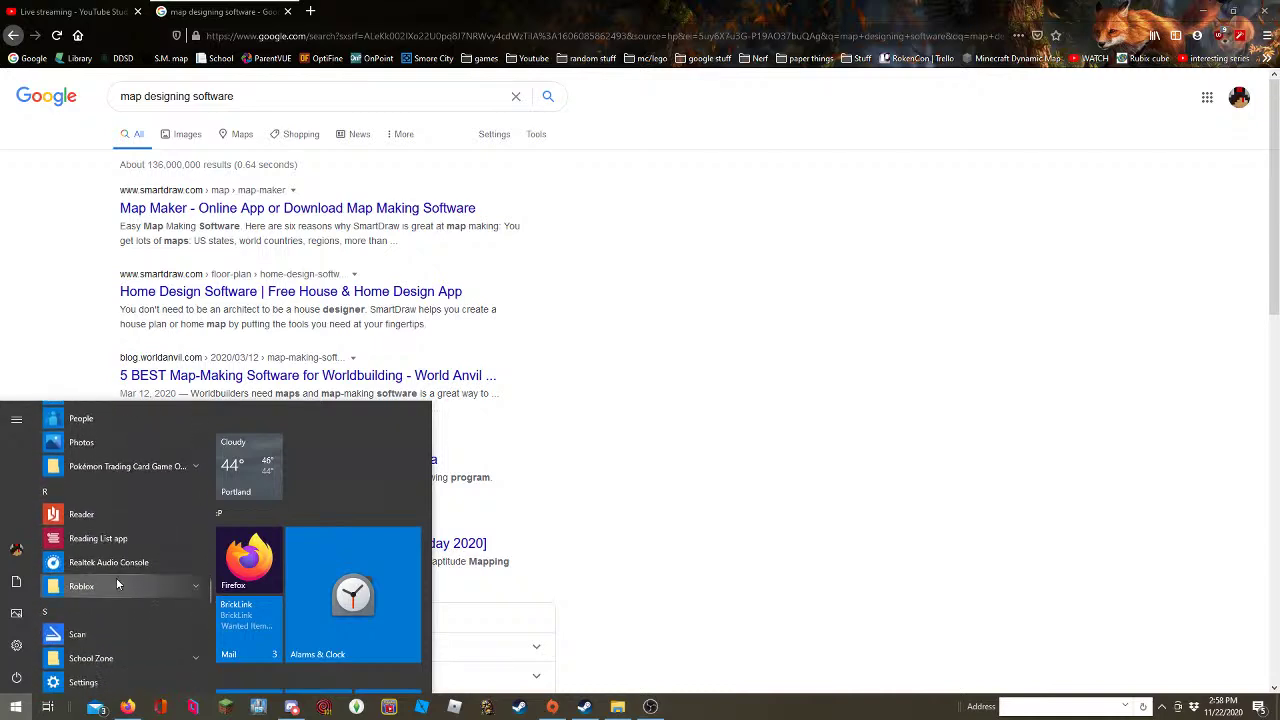
scroll(117, 580, "down", 4)
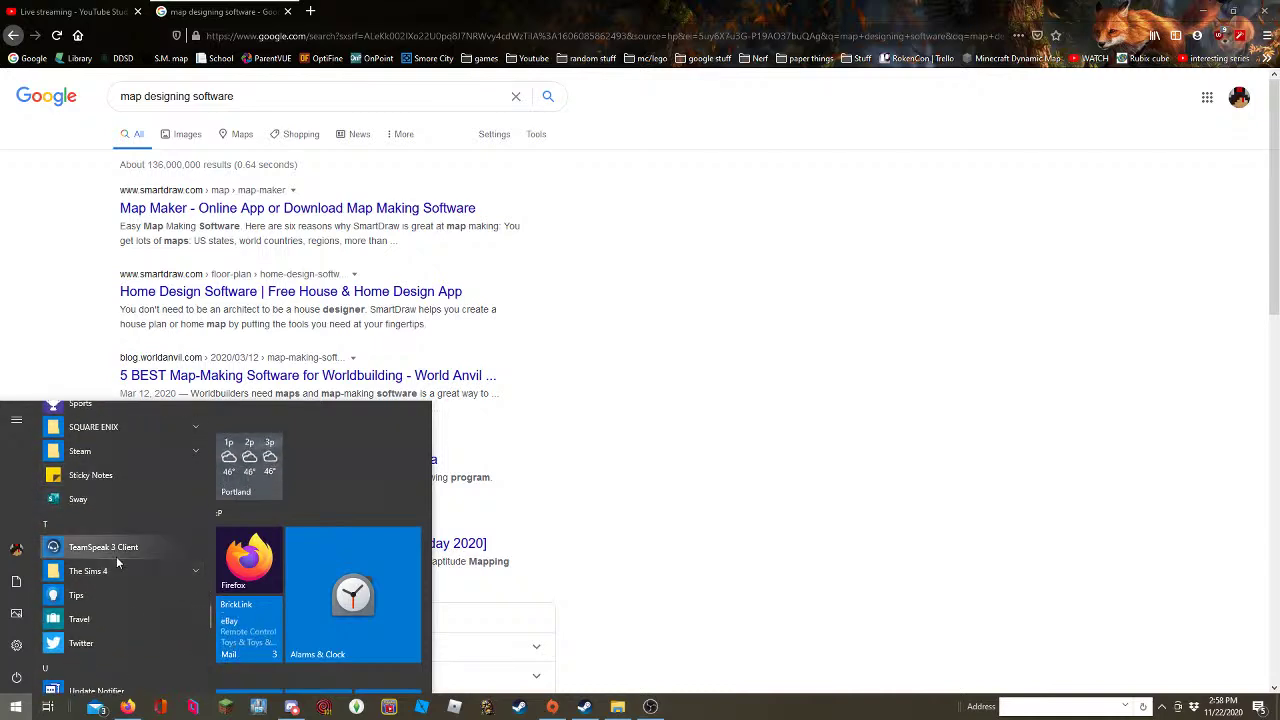
scroll(116, 556, "up", 11)
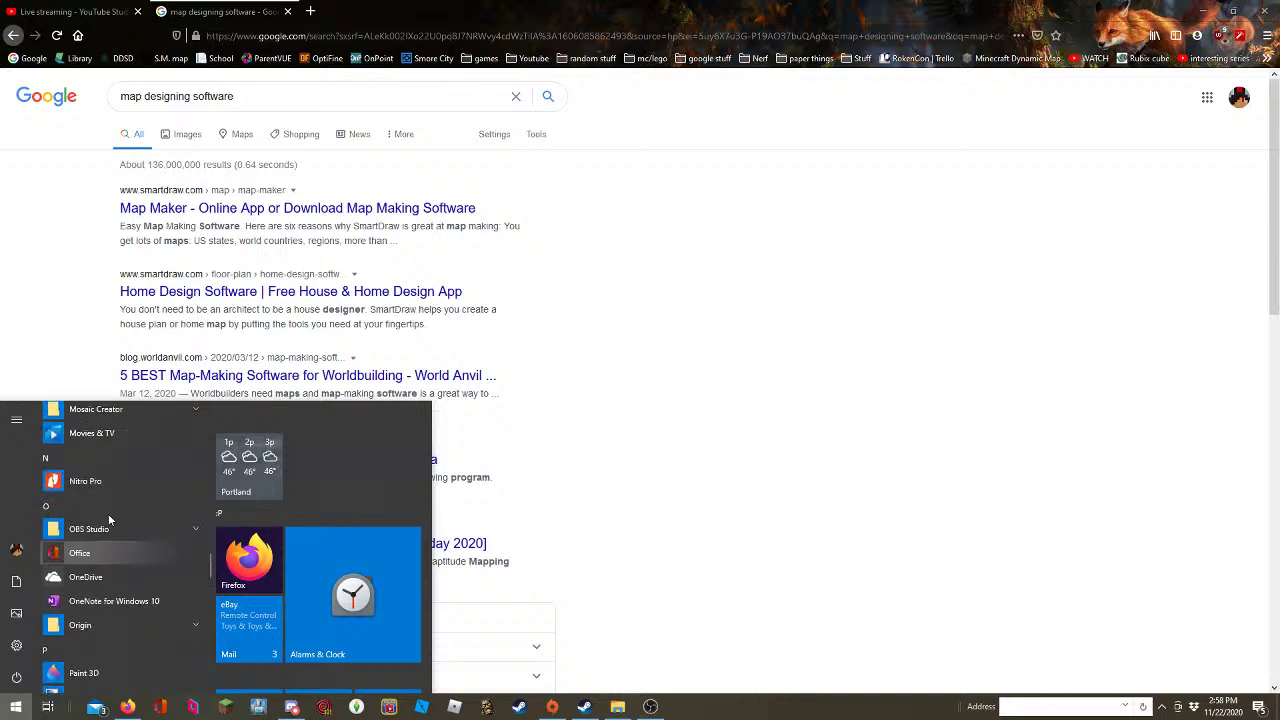
scroll(108, 513, "up", 10)
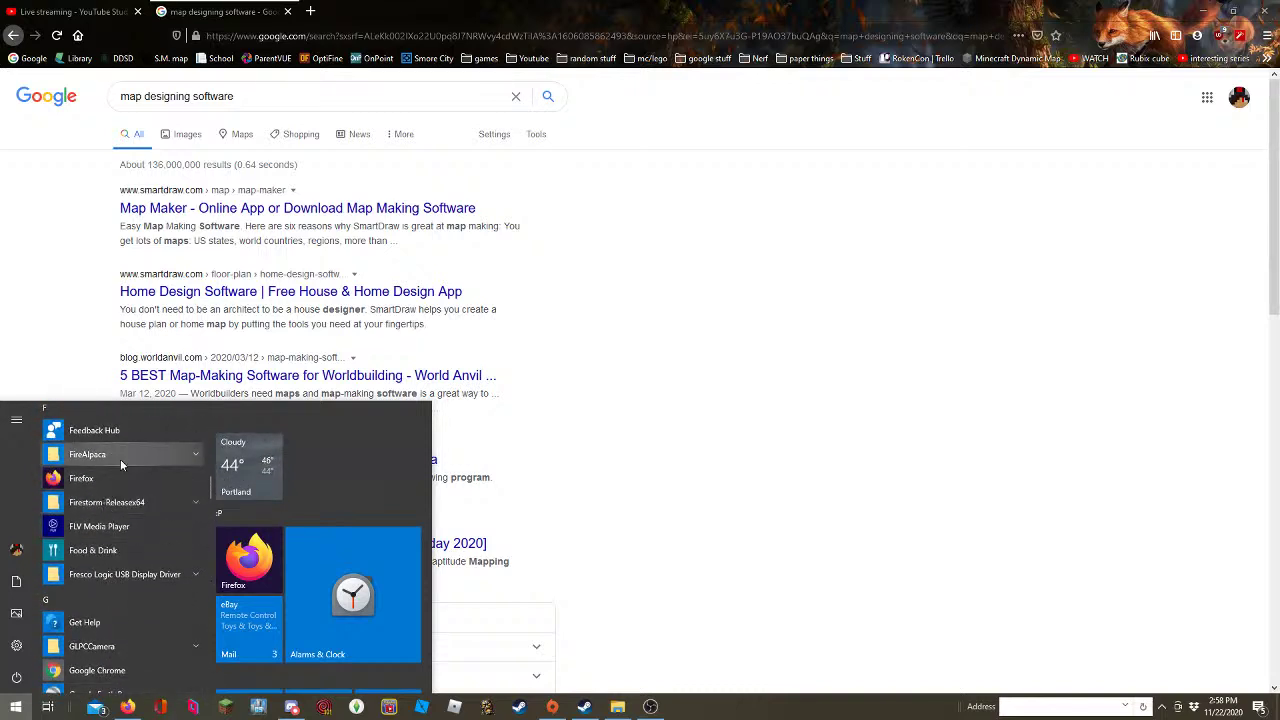
left_click(120, 457)
left_click(124, 486)
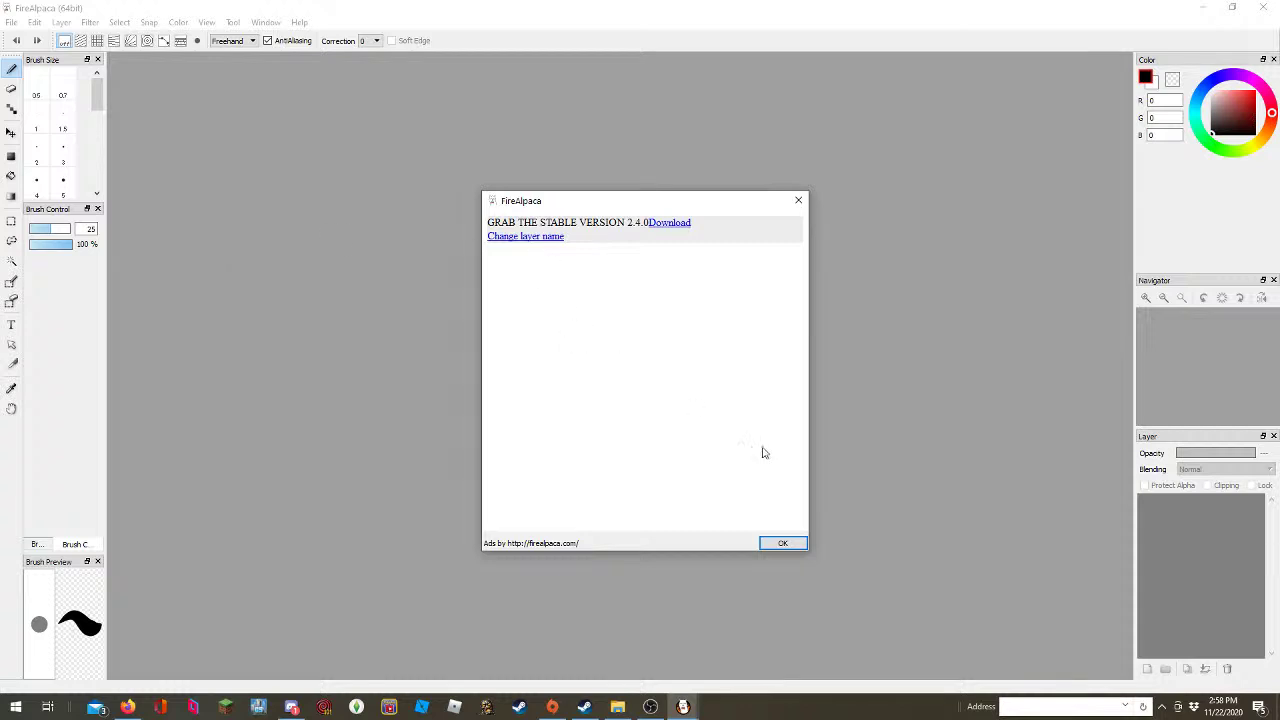
Dismiss FireAlpaca's startup notice and open the settings for creating a new image
left_click(783, 543)
left_click(12, 22)
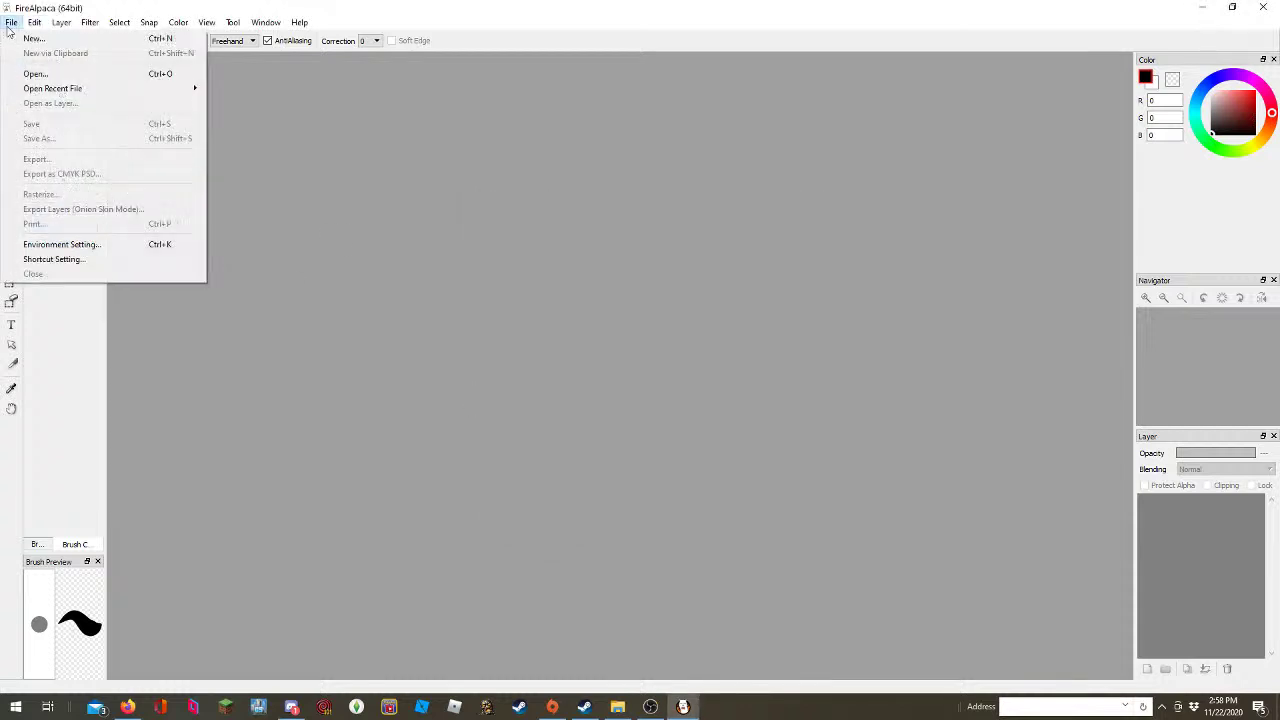
left_click(57, 42)
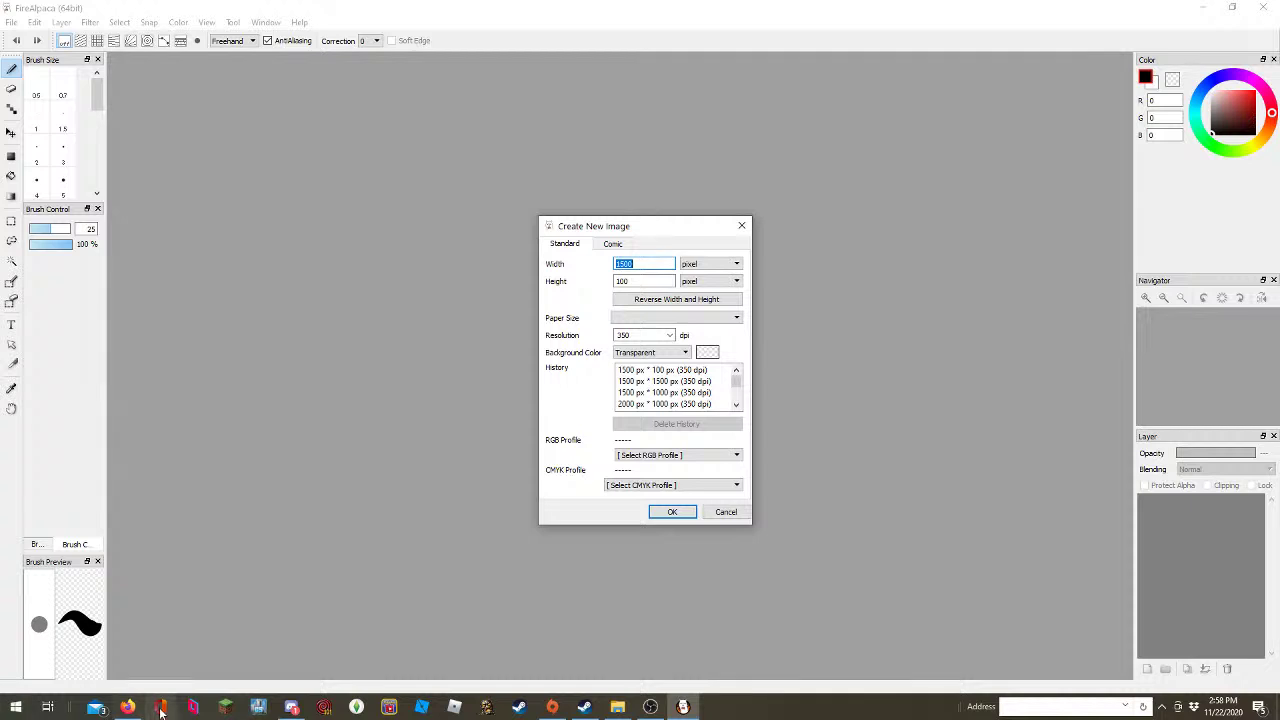
Switch to Discord and reply "yes" in the open direct message conversation
left_click(291, 707)
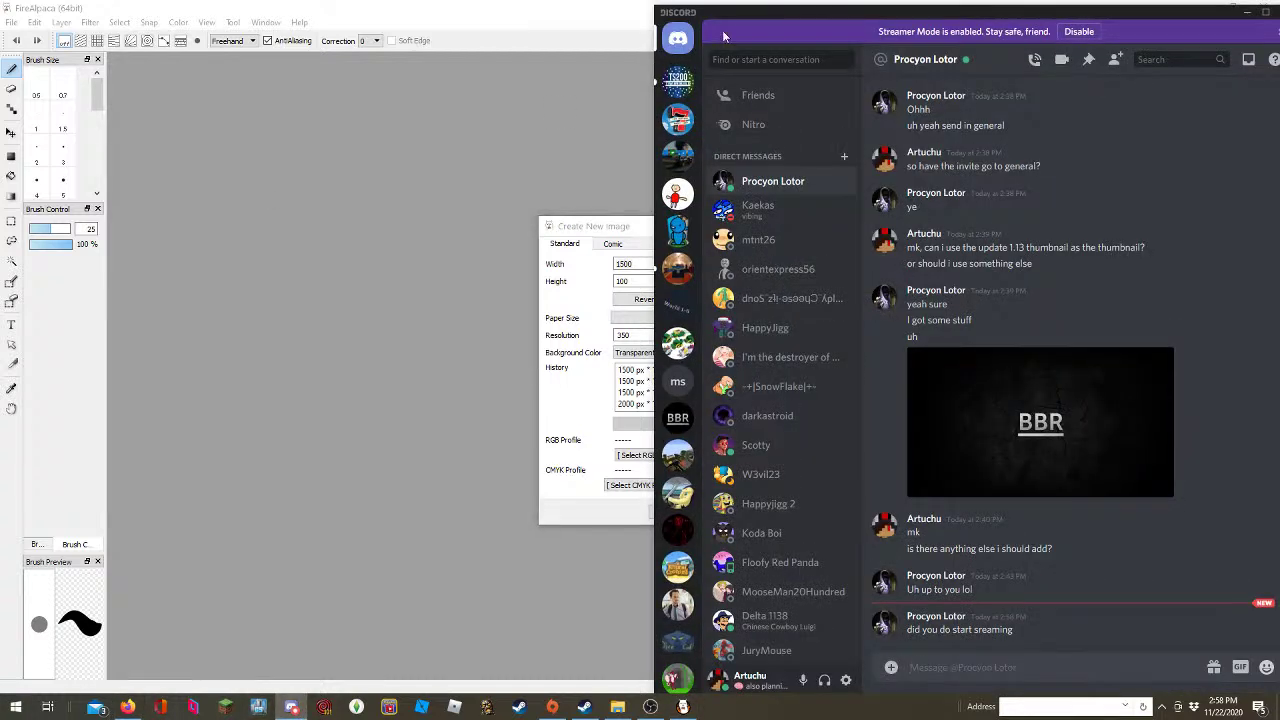
type("yes")
key("Return")
Switch to Firefox, copy the YouTube Studio livestream page's address and search Google for it in a new tab
left_click(126, 707)
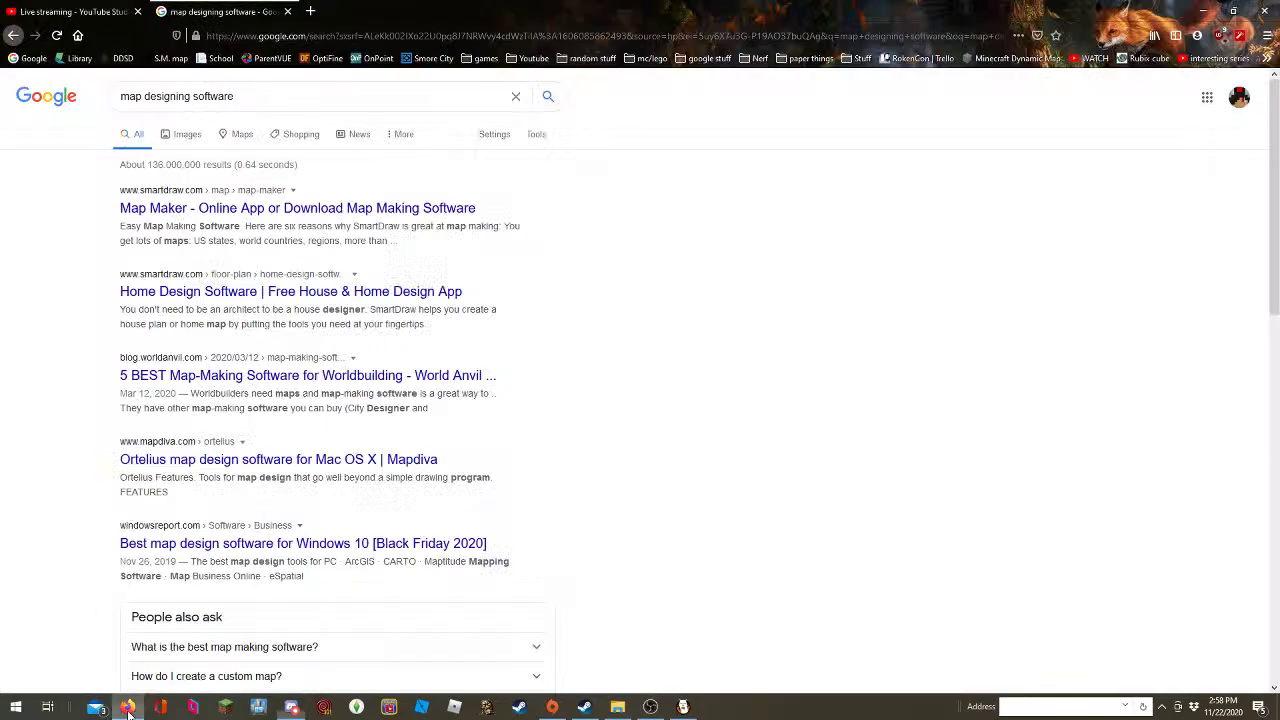
left_click(70, 11)
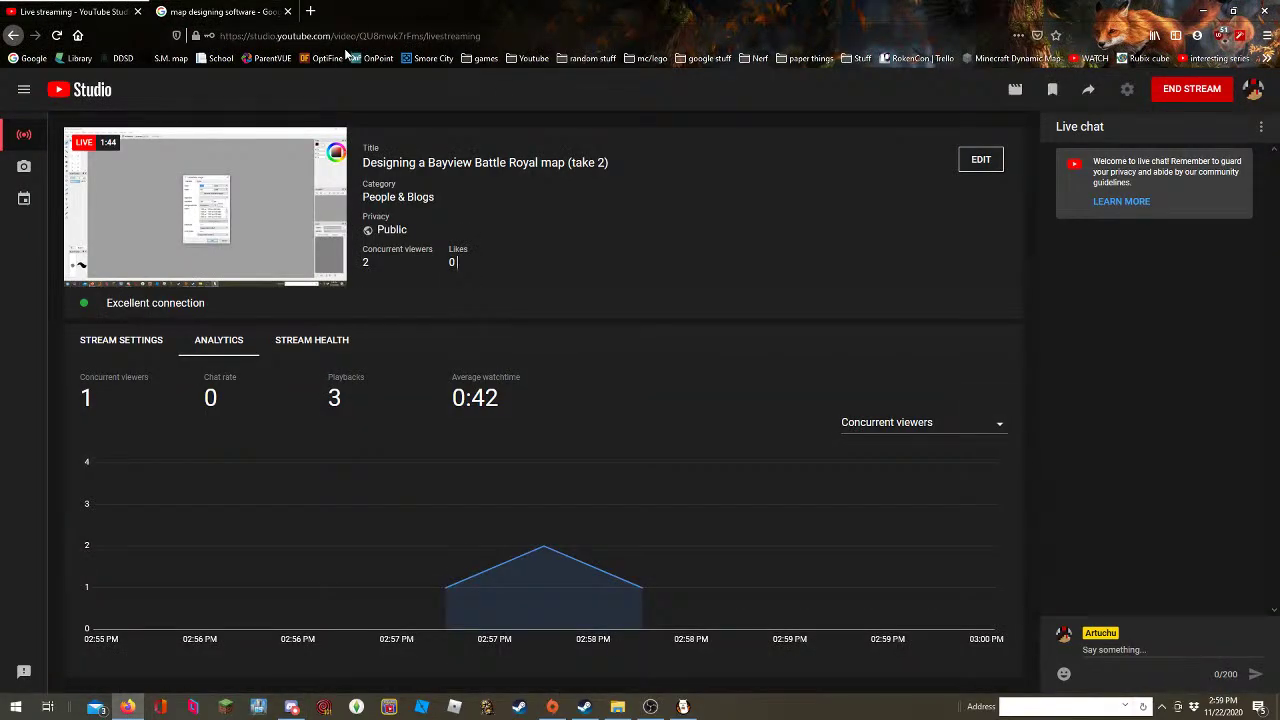
left_click(350, 36)
key("ctrl+c")
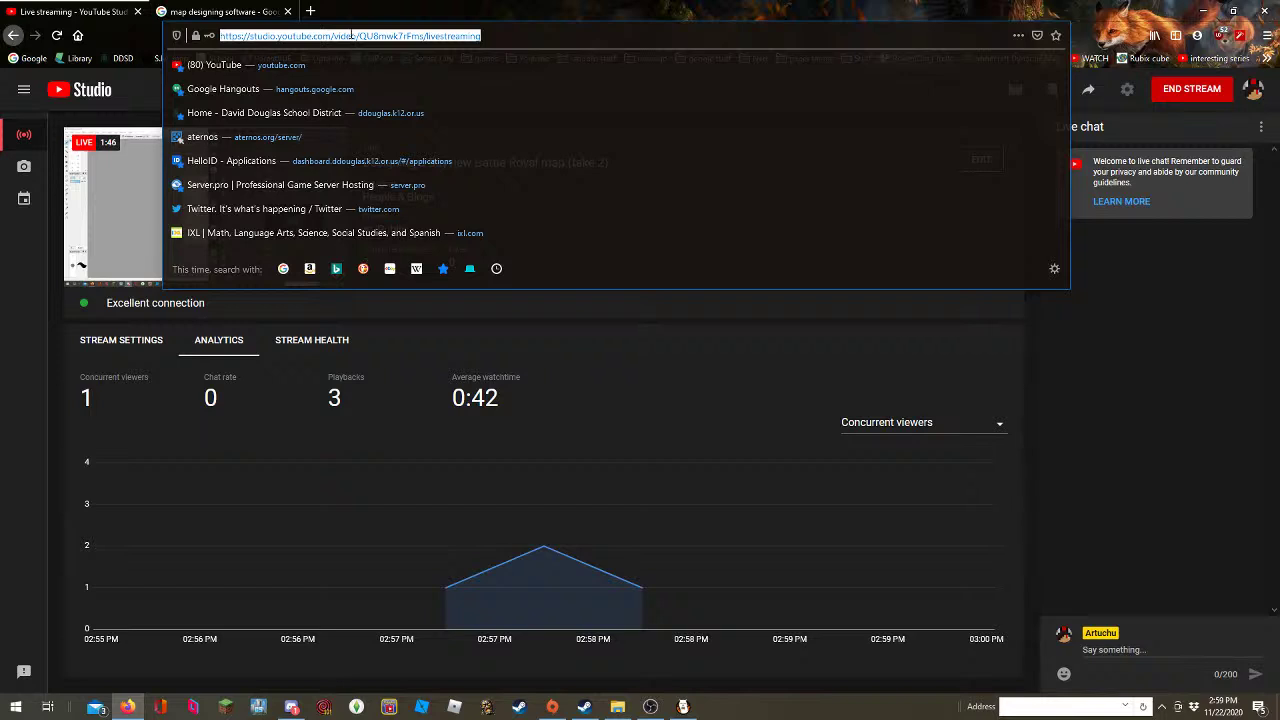
left_click(310, 11)
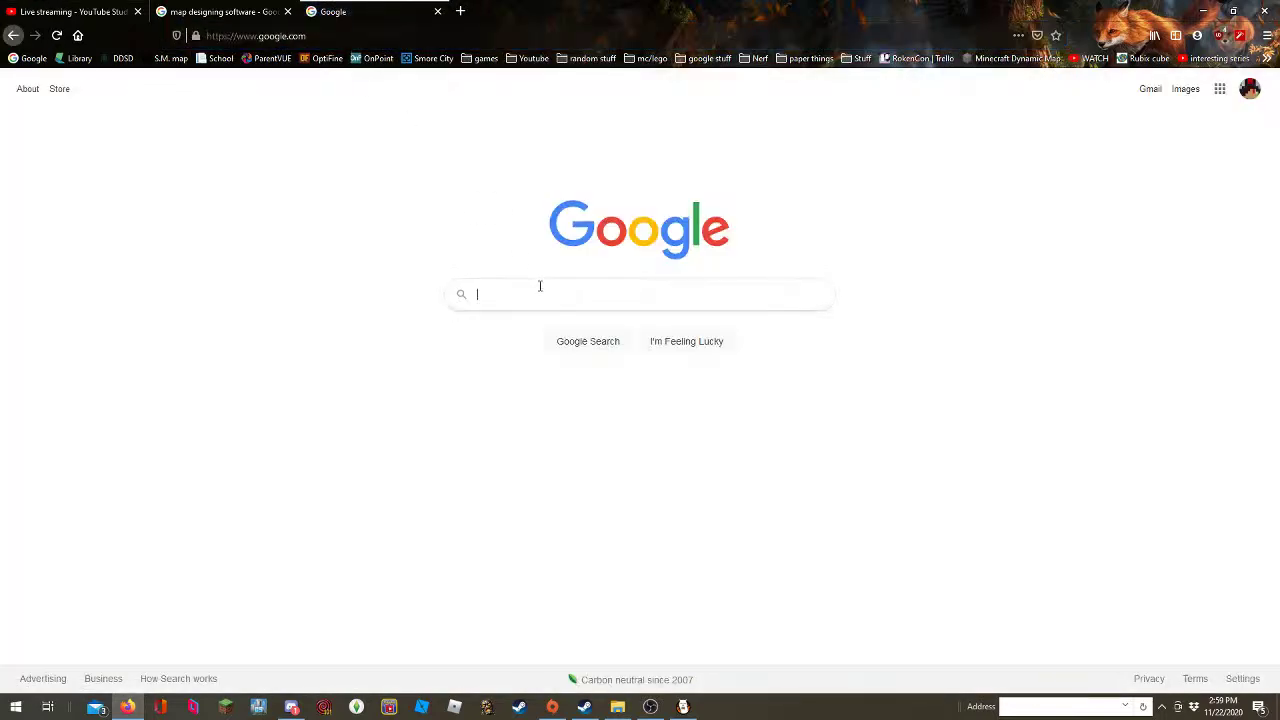
key("ctrl+v")
key("Return")
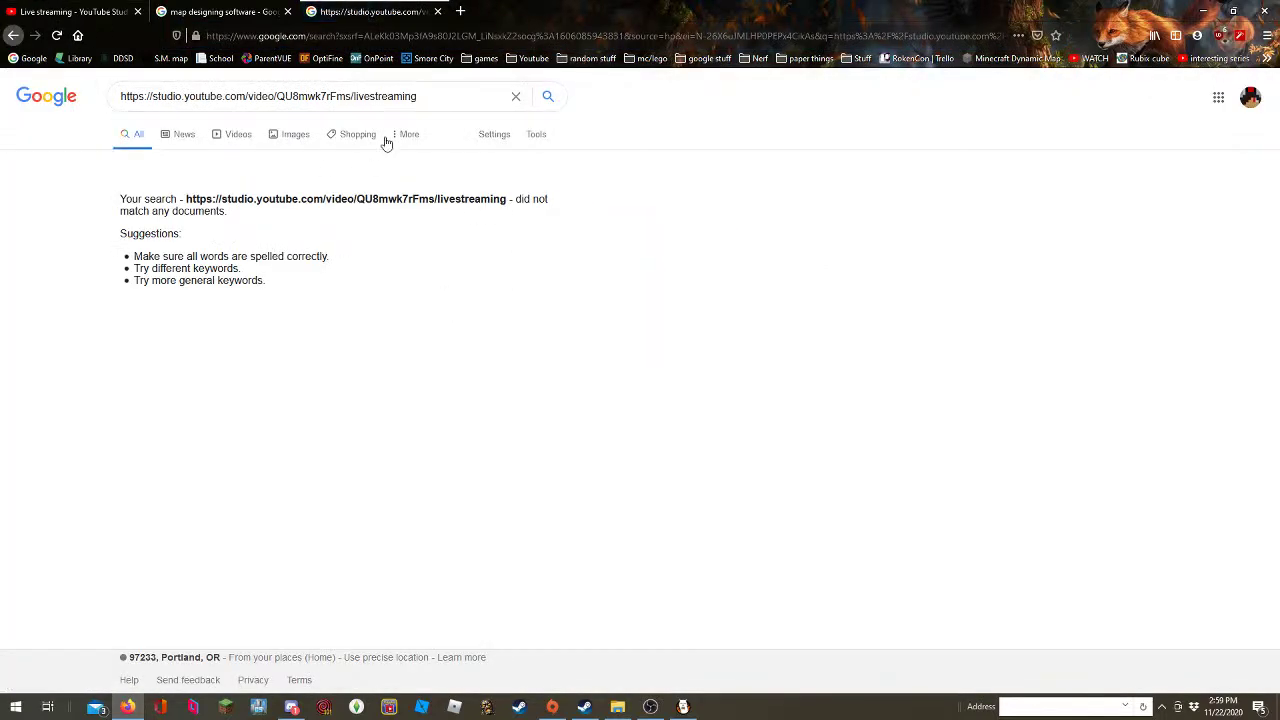
Remove the livestream Studio address from the Google search suggestions and close that tab
left_click_drag(440, 97, 2, 97)
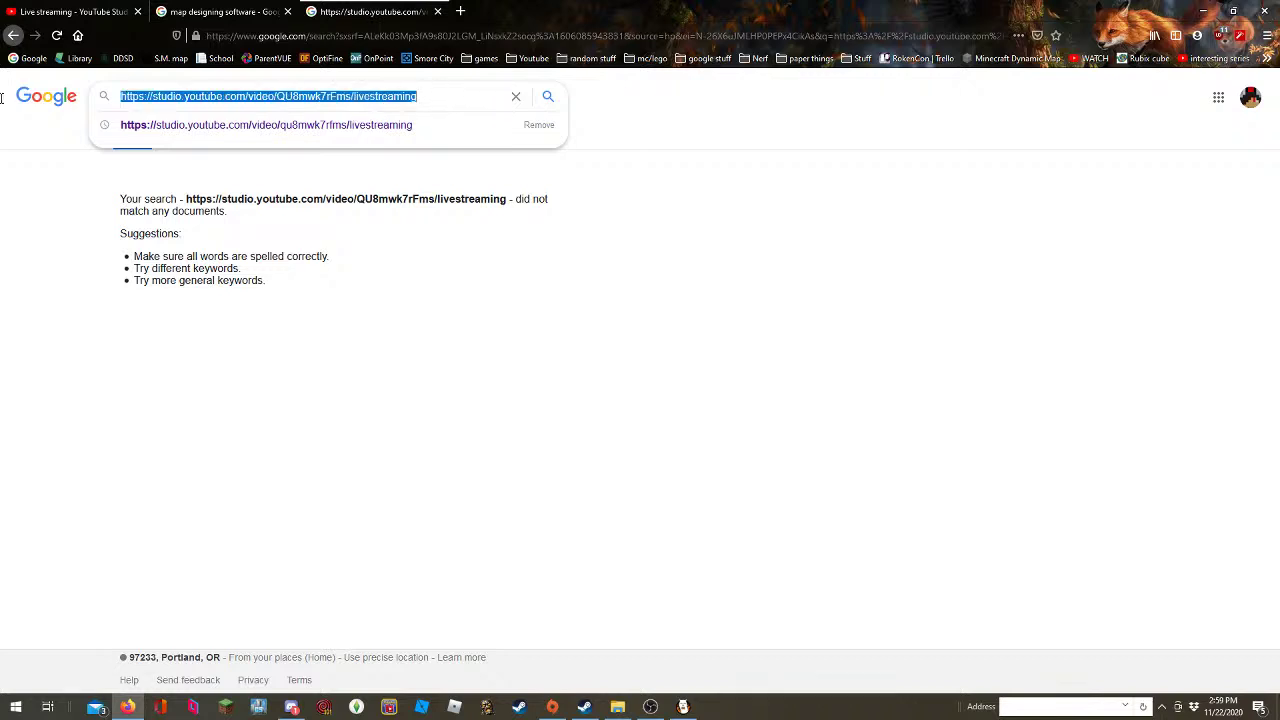
key("BackSpace")
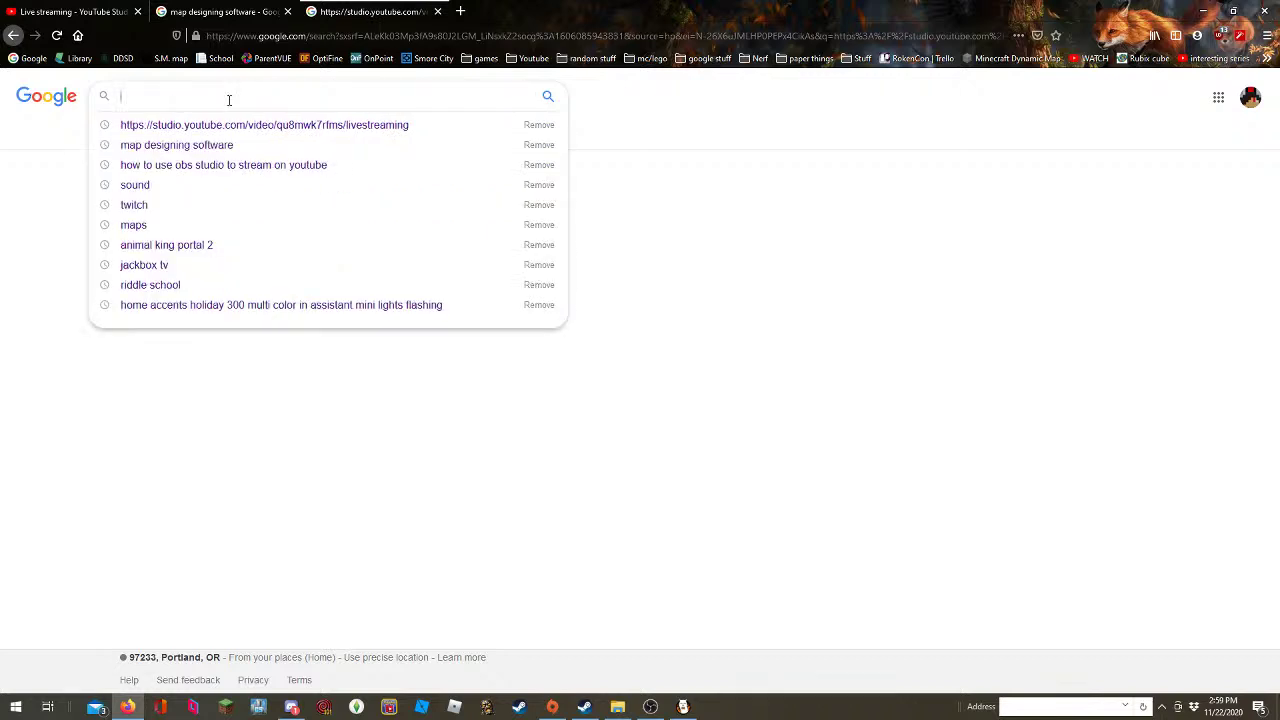
left_click(539, 125)
left_click(437, 11)
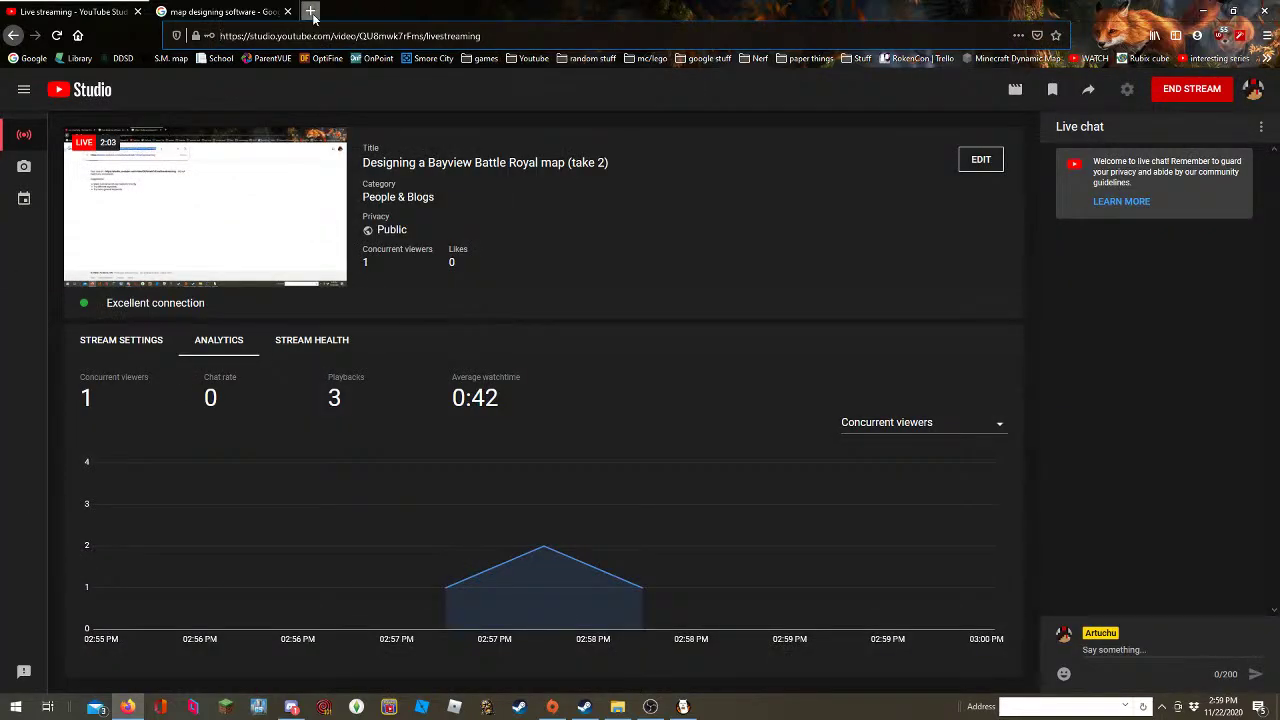
Open the streaming account's own YouTube channel page in a new tab using the YouTube bookmarks
left_click(311, 11)
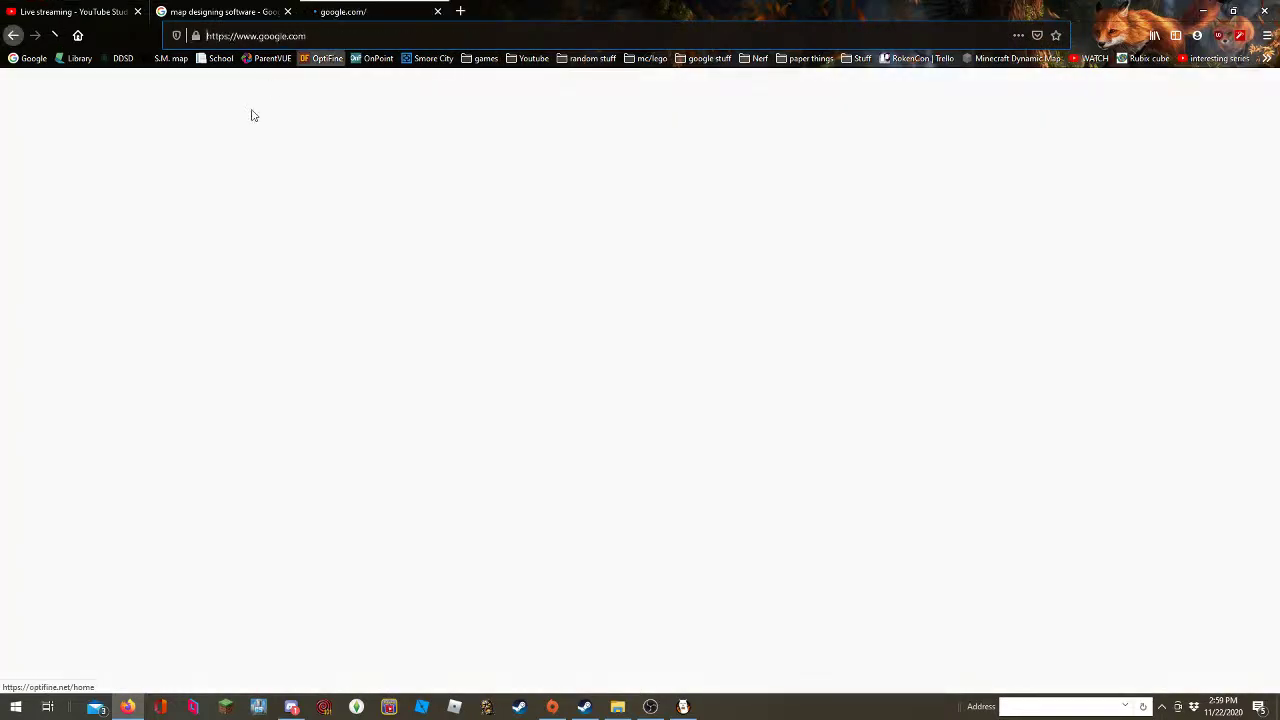
left_click(530, 58)
left_click(540, 85)
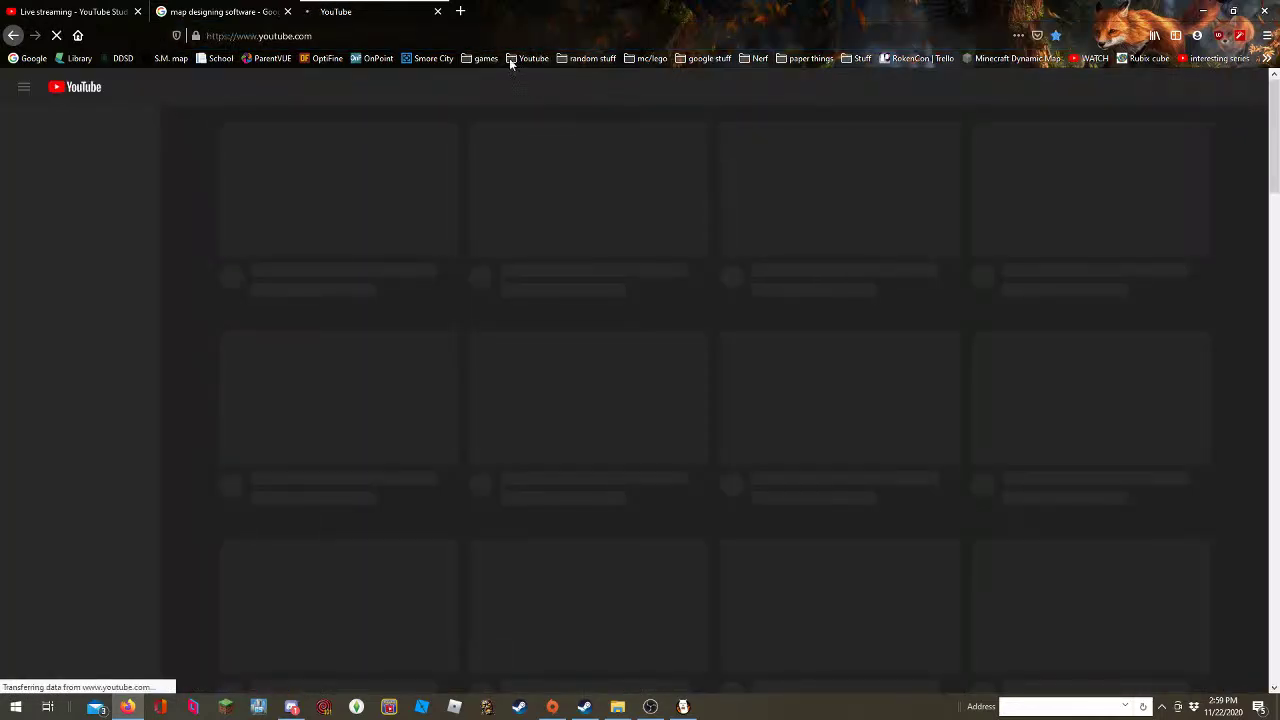
left_click(509, 58)
left_click(530, 92)
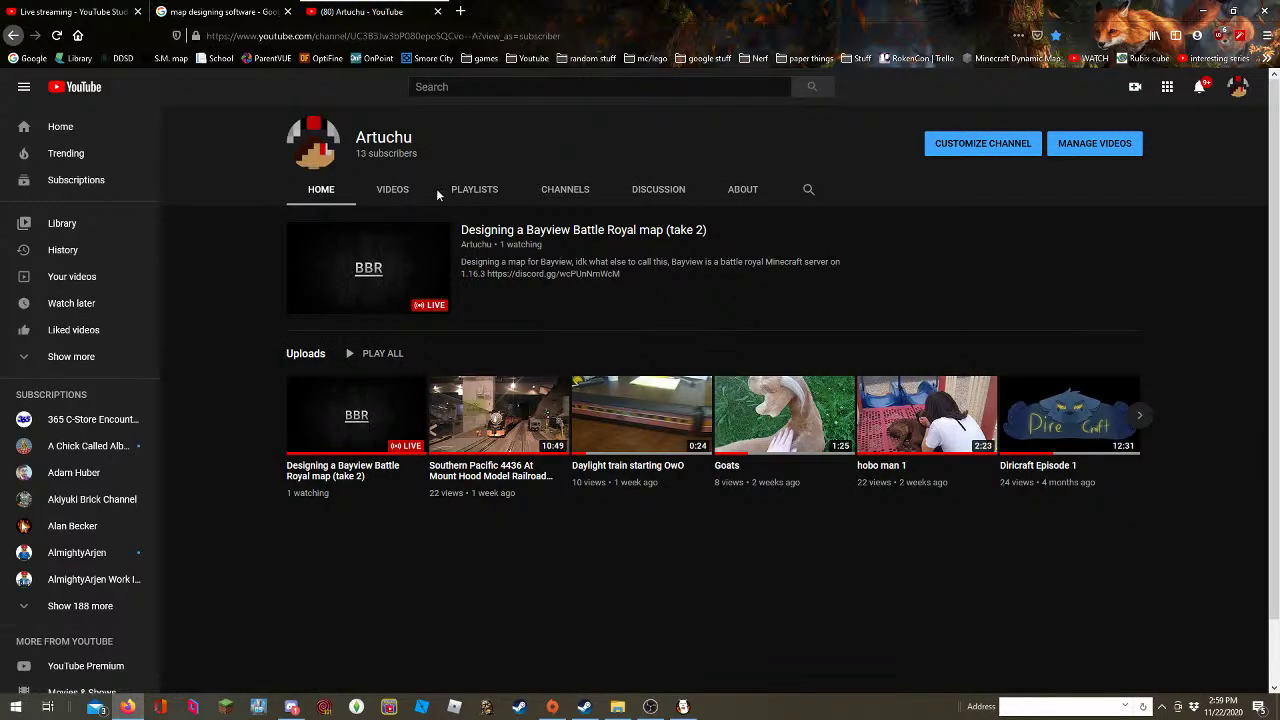
Open the livestream "Designing a Bayview Battle Royal map (take 2)", copy its address and close the tab
left_click(436, 234)
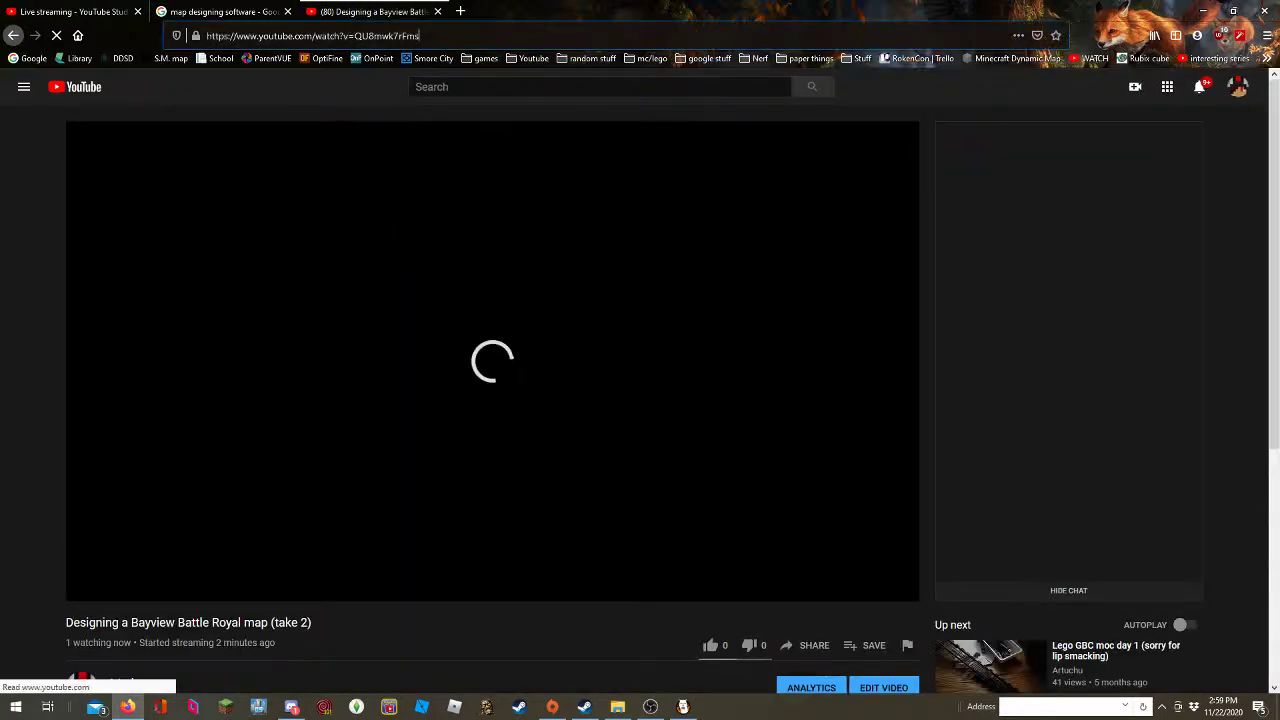
left_click(401, 36)
key("ctrl+w")
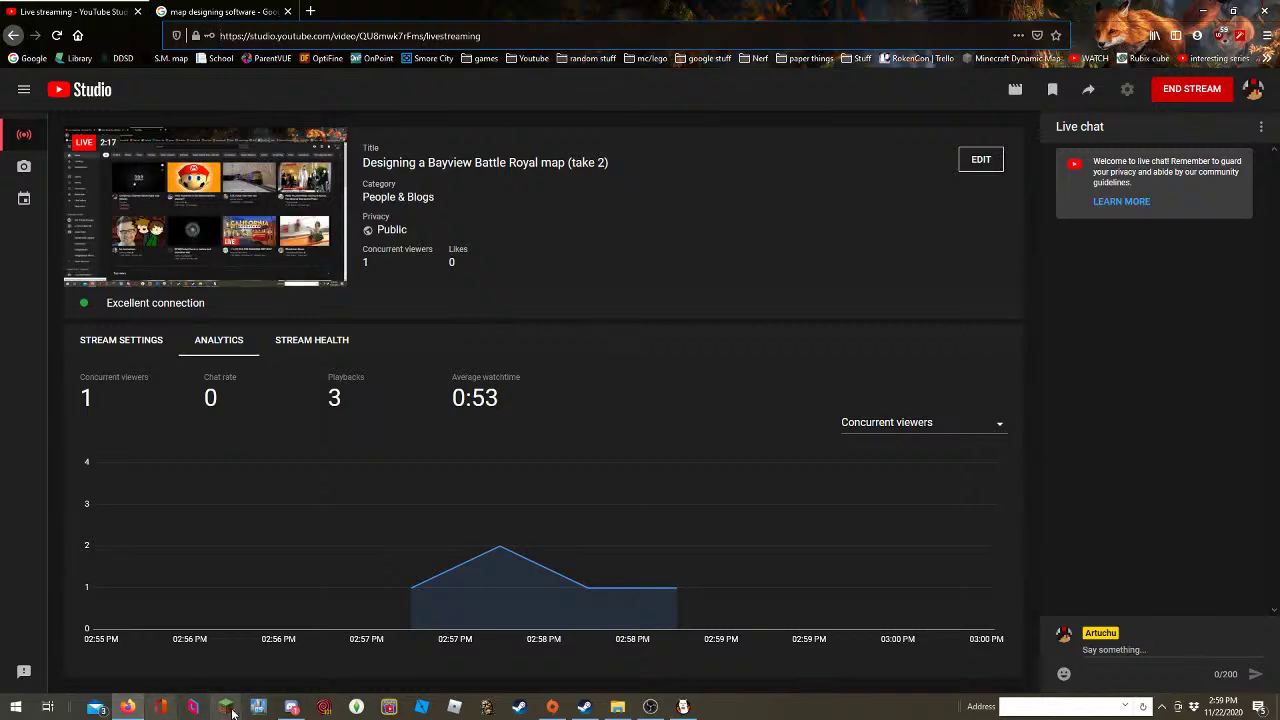
left_click(291, 707)
type("https://www.youtube.com/watch?v=QU8mwk7rFms")
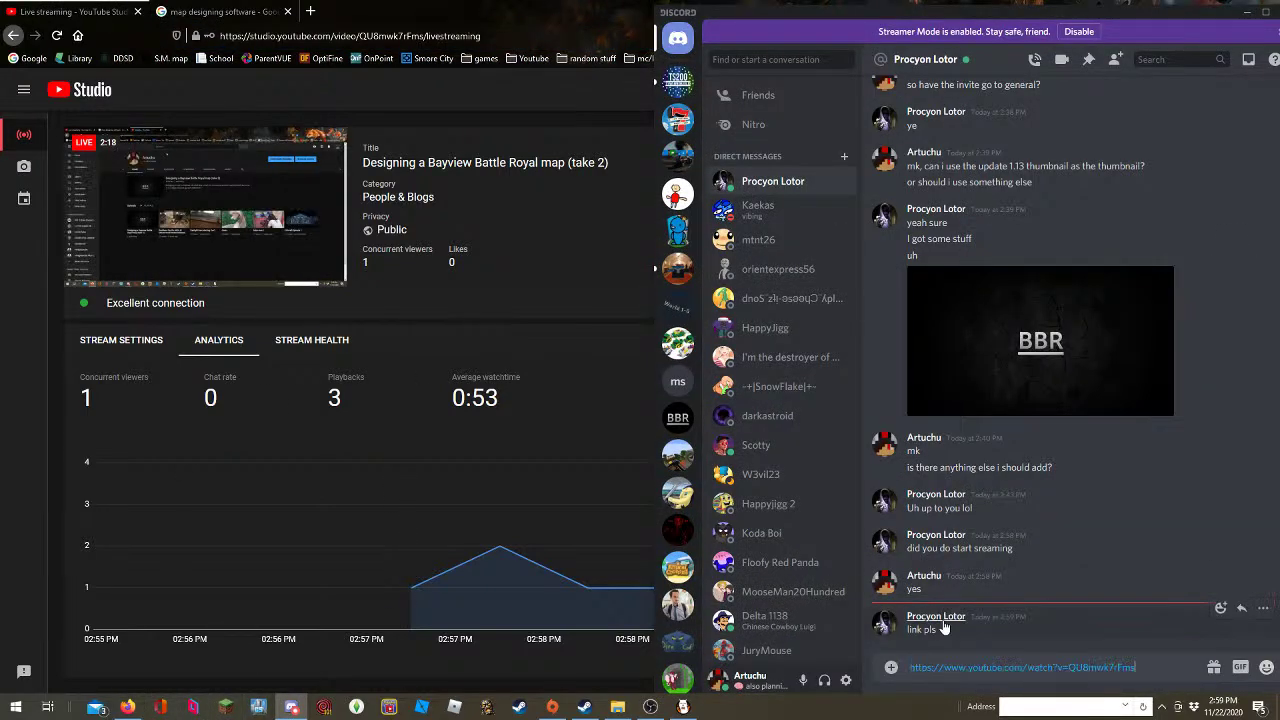
key("Return")
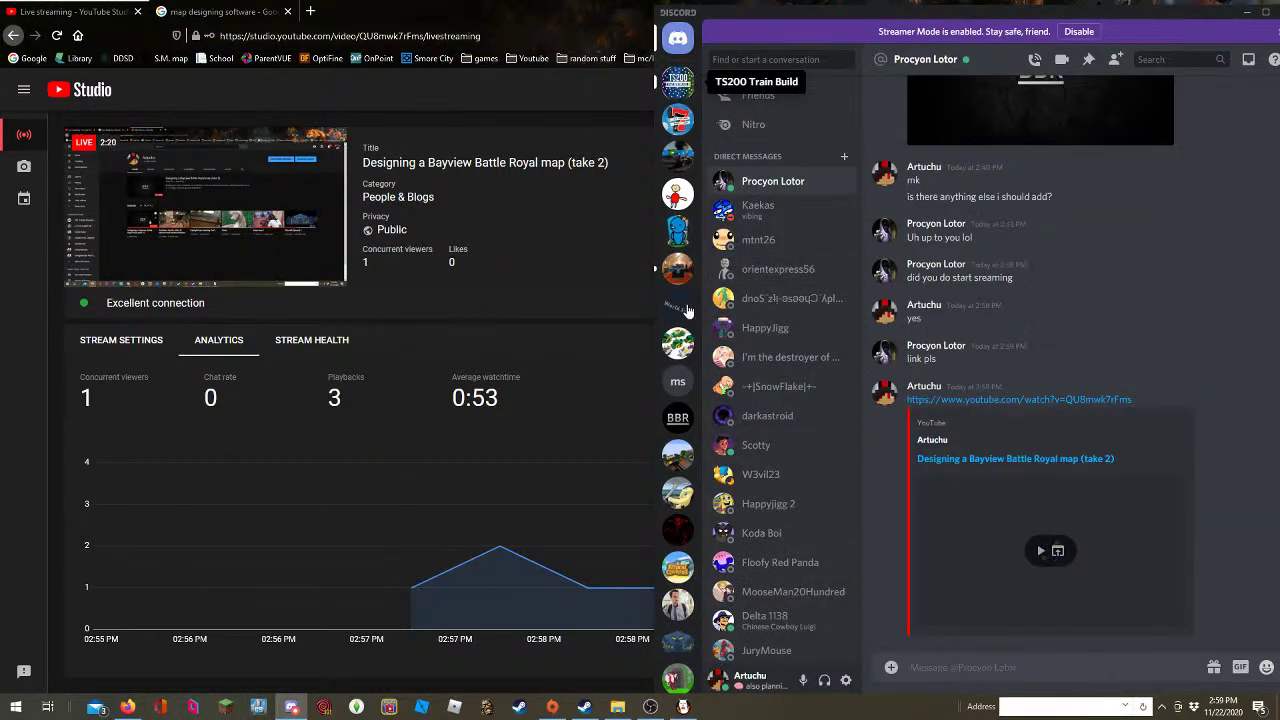
Look through the Discord servers with unread messages and open the general channel of CULT OF PLUSHIES
left_click(677, 81)
left_click(677, 268)
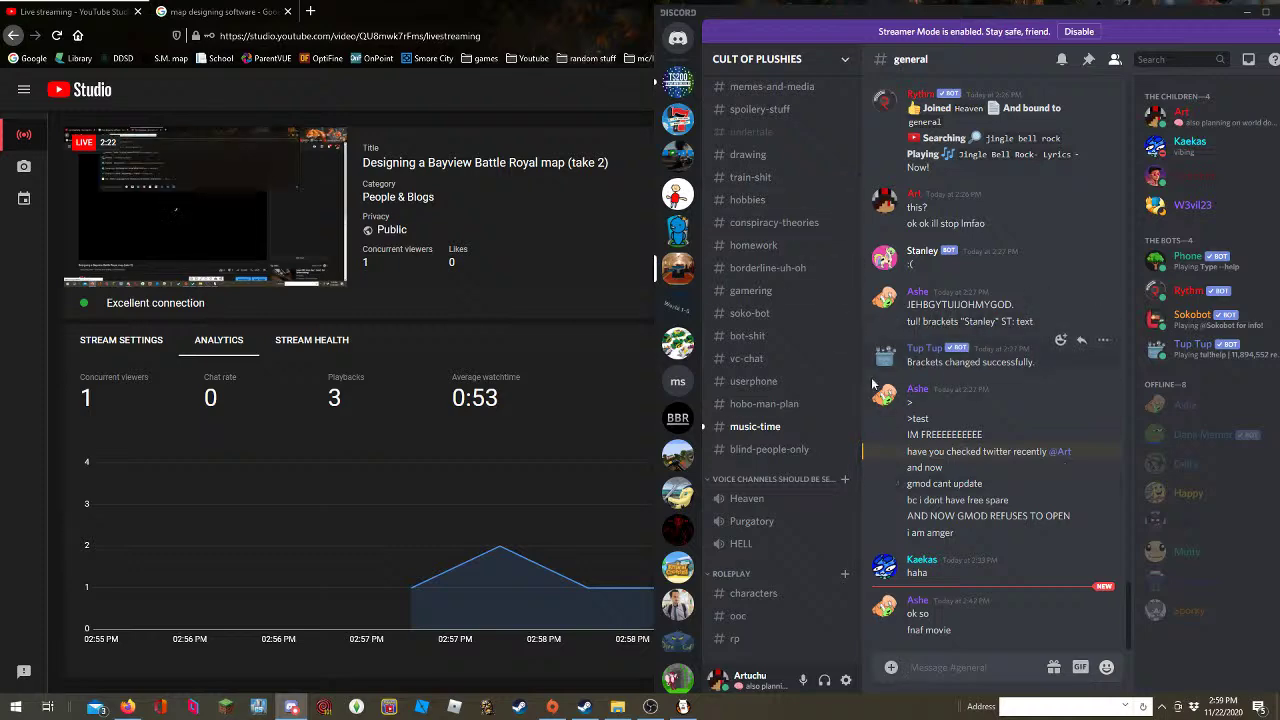
scroll(766, 166, "up", 3)
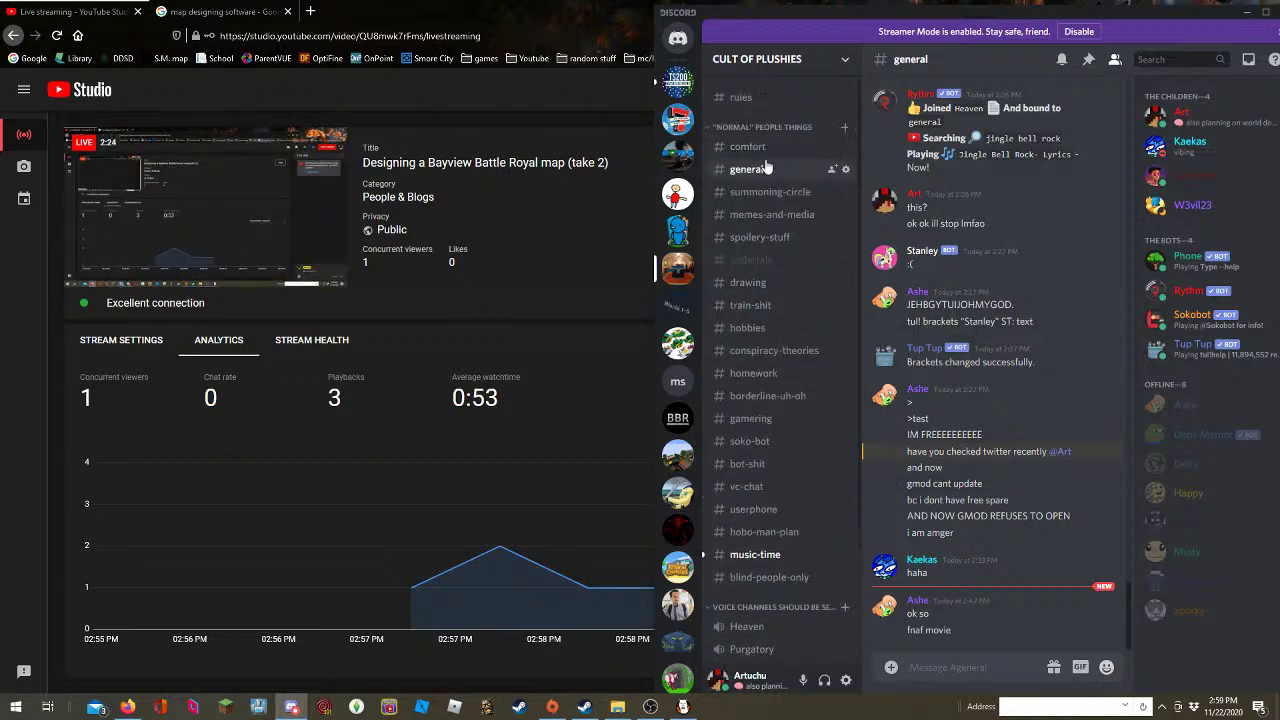
left_click(766, 166)
Switch to FireAlpaca and create a new 500 × 500 pixel image at 350 dpi with a transparent background
left_click(233, 28)
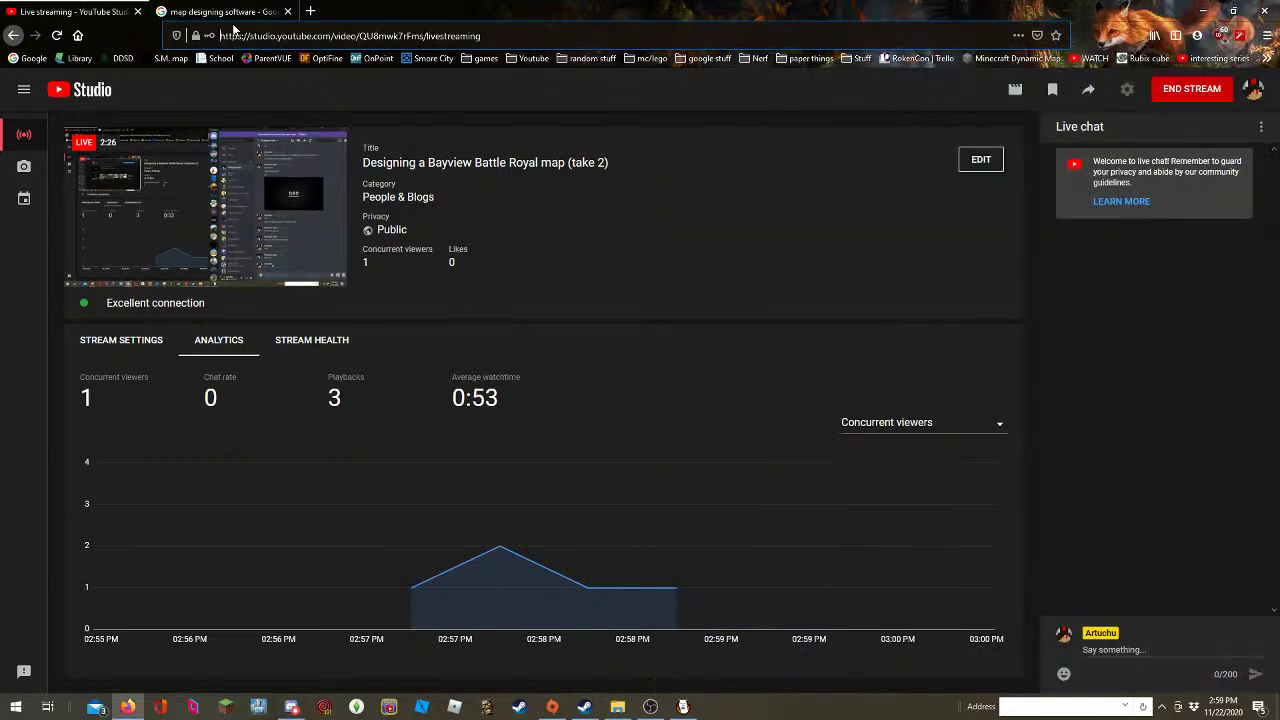
left_click(230, 12)
left_click(683, 706)
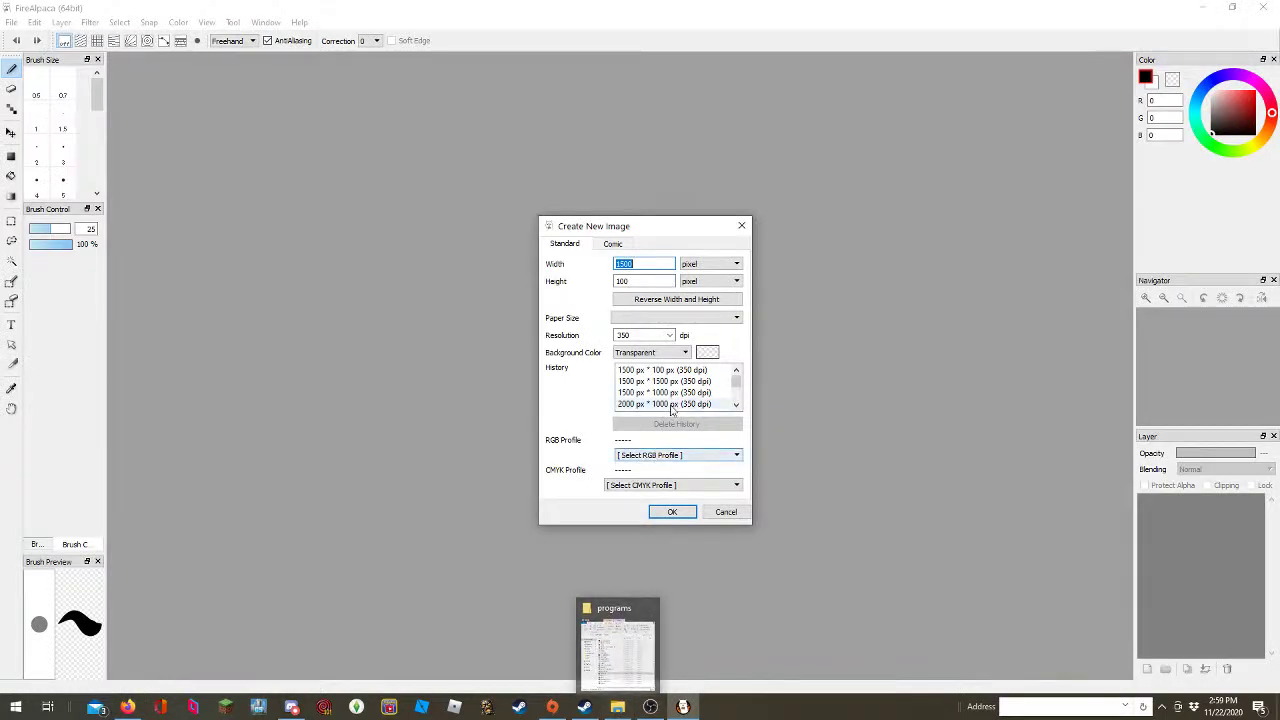
key("Tab")
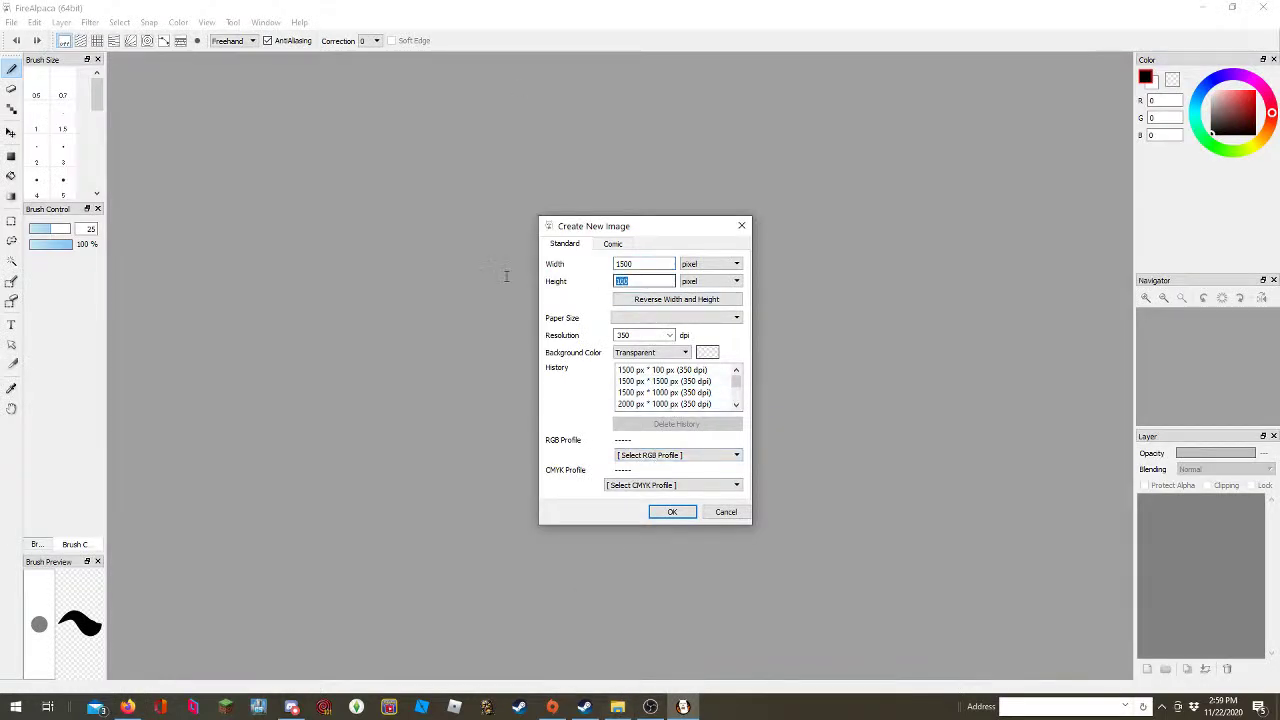
type("500")
left_click(620, 264)
left_click(666, 509)
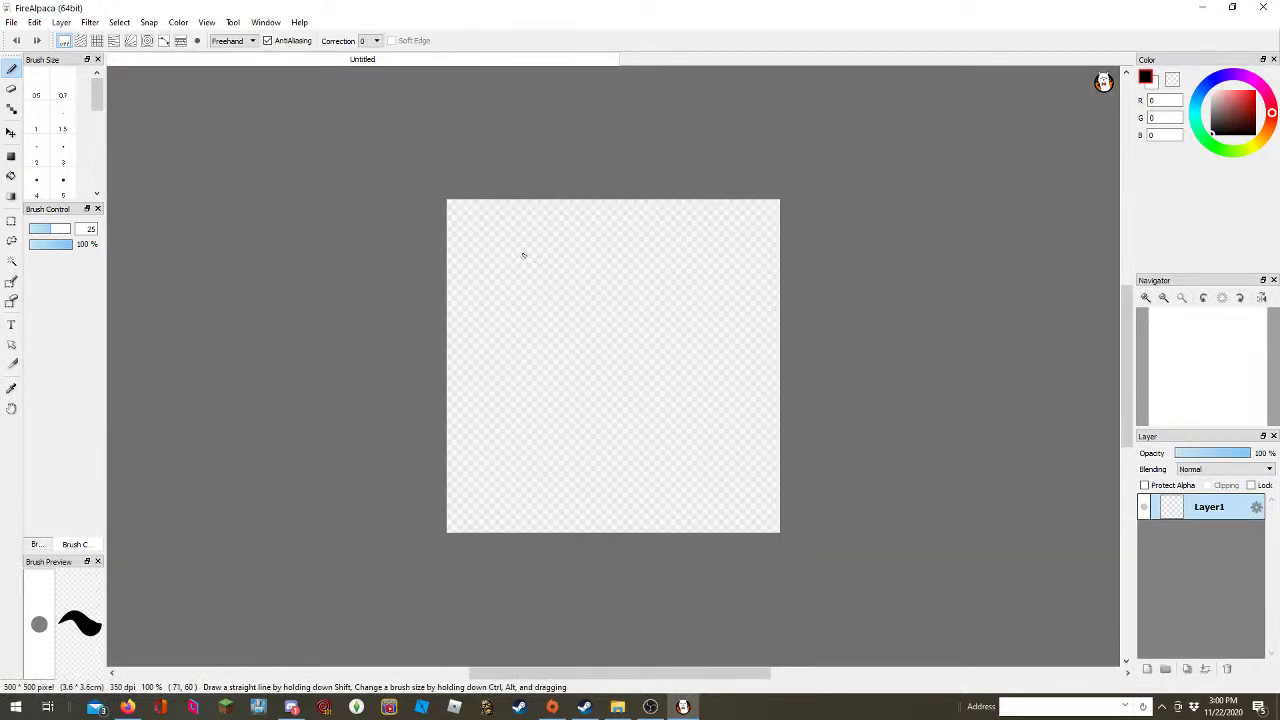
Undo a freehand trial stroke, and draw a short vertical line in the canvas's upper-left area with the brush size set to 1
mouse_move(530, 260)
left_mouse_down()
mouse_move(691, 364)
mouse_move(675, 311)
mouse_move(481, 340)
left_mouse_up()
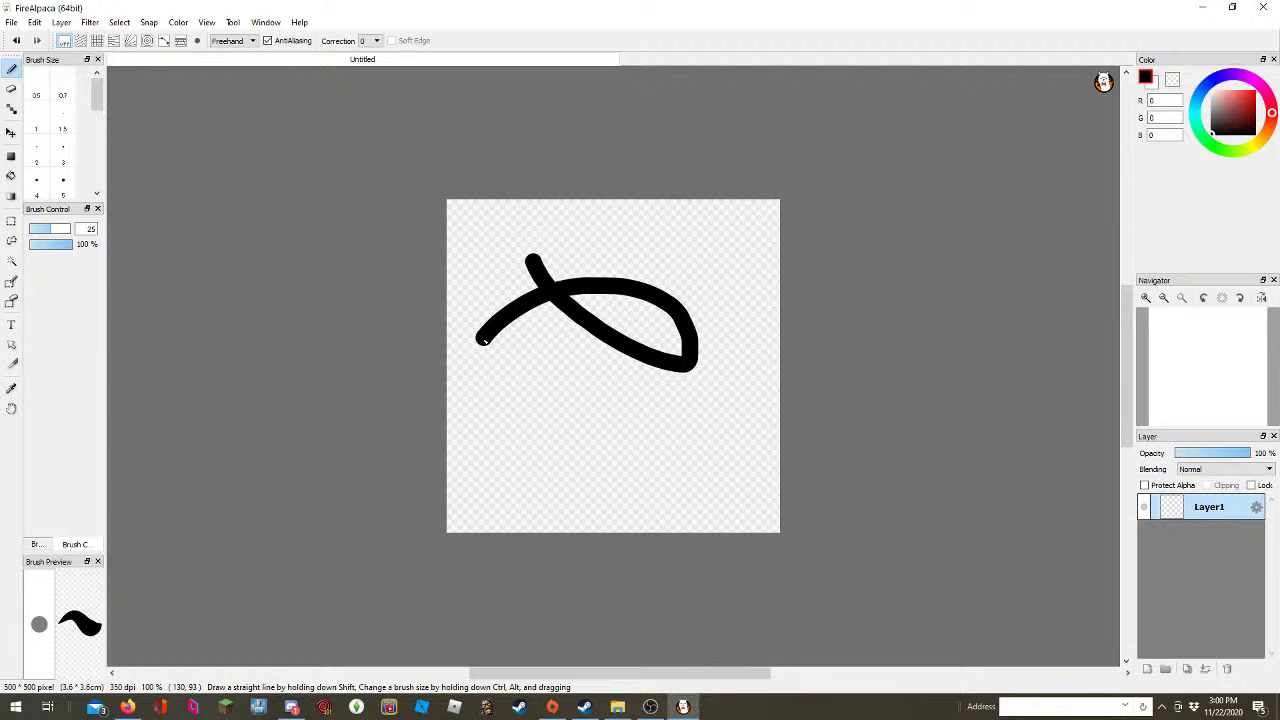
key("ctrl+z")
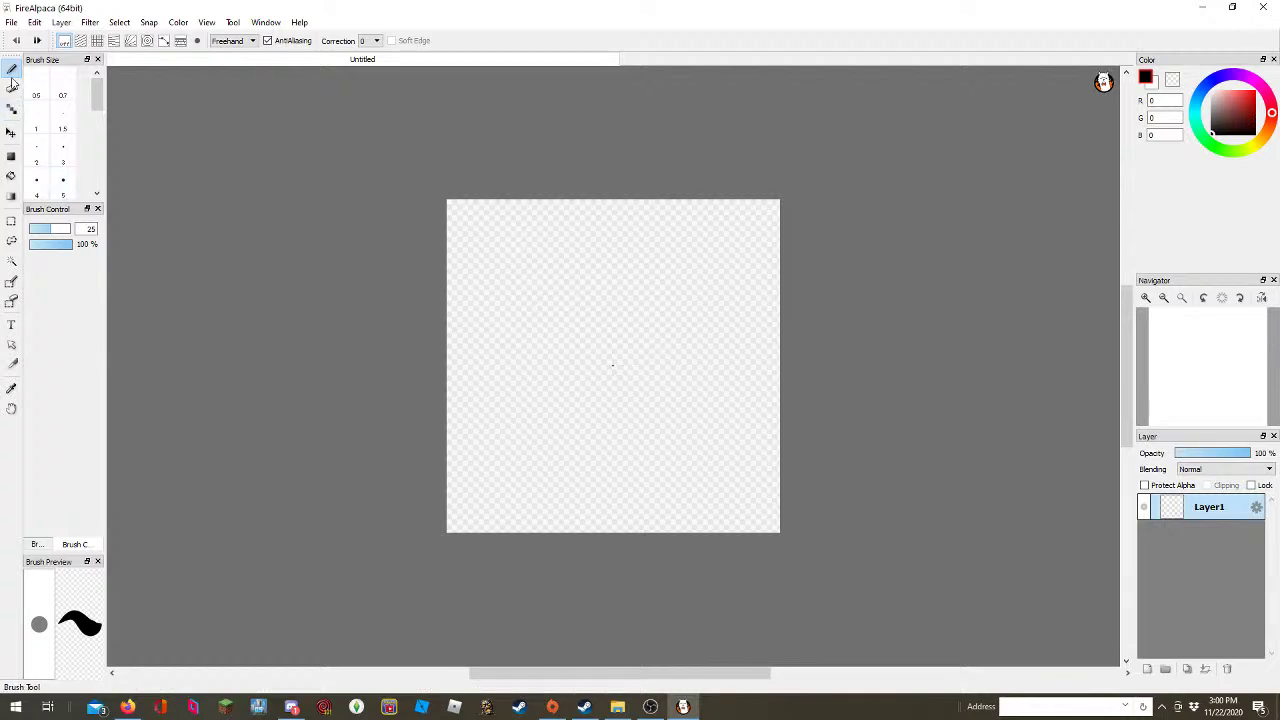
left_click(40, 127)
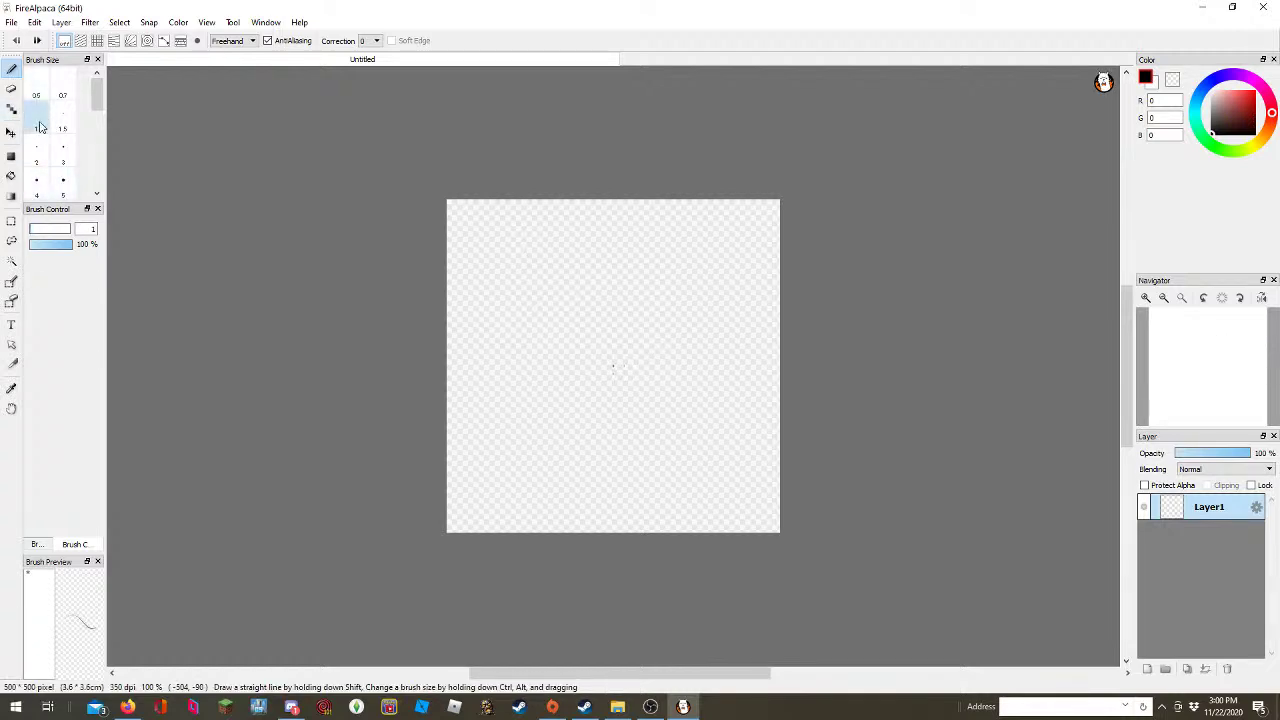
scroll(612, 366, "down", 2)
scroll(603, 334, "up", 6)
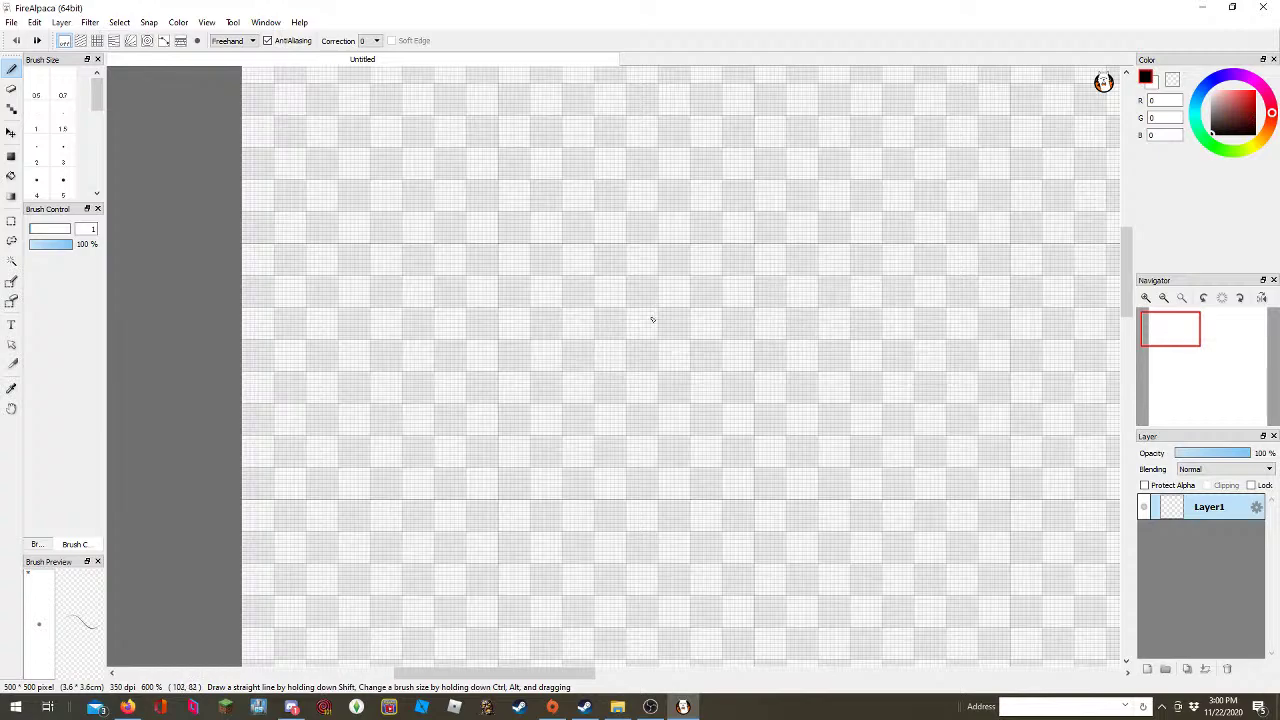
scroll(652, 319, "up", 4)
left_click_drag(643, 312, 628, 600)
scroll(643, 471, "up", 3)
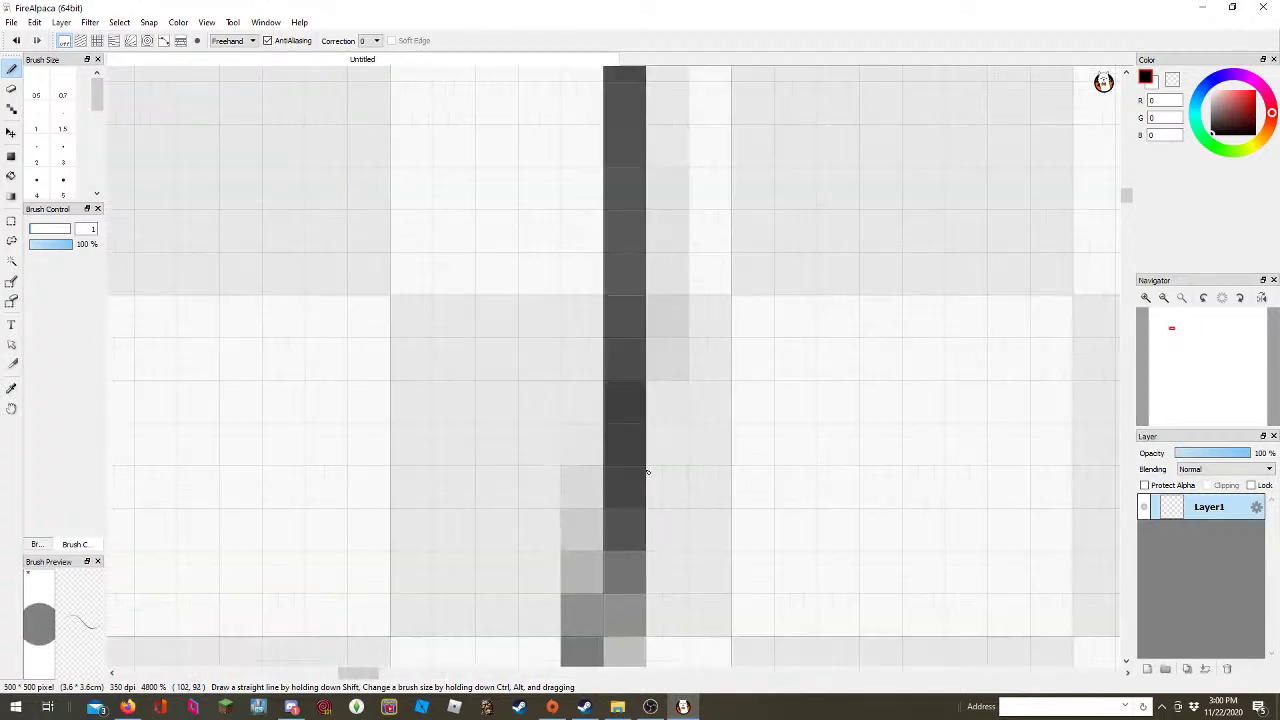
Handwrite the number 50 on the canvas below the short vertical line
scroll(757, 417, "down", 10)
scroll(757, 417, "up", 4)
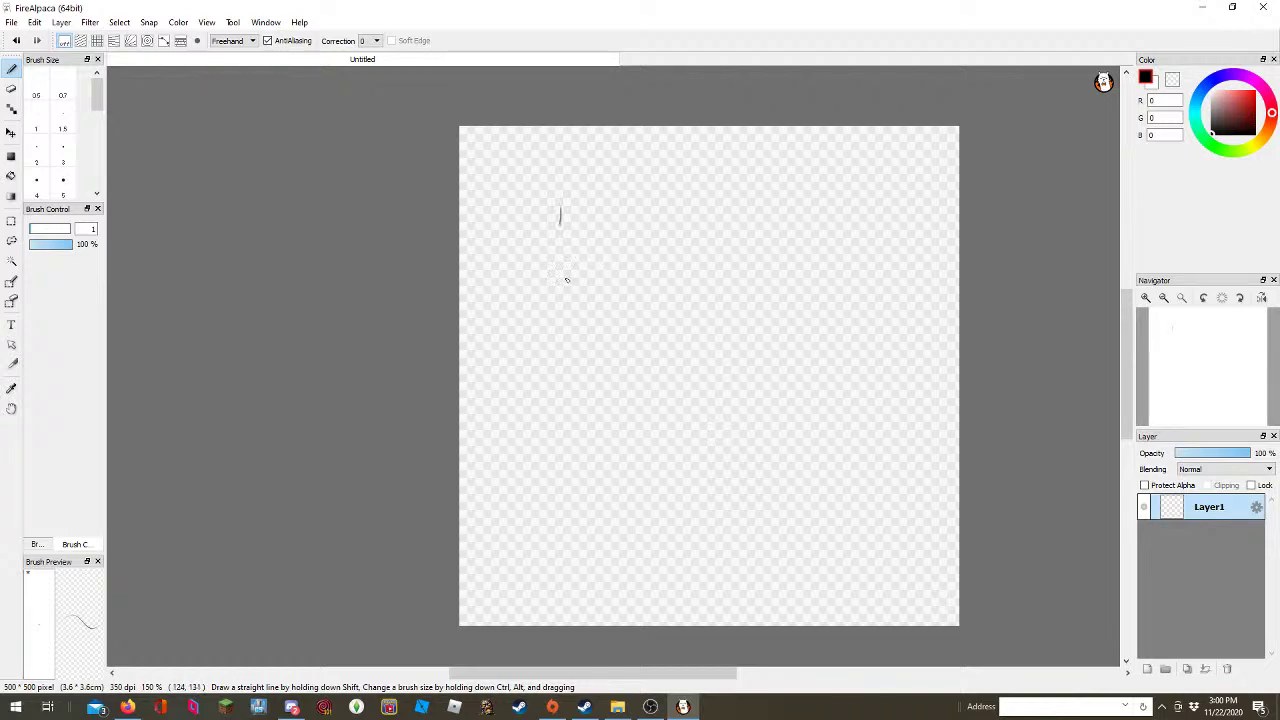
mouse_move(580, 256)
left_mouse_down()
mouse_move(561, 319)
mouse_move(527, 340)
left_mouse_up()
mouse_move(658, 272)
left_mouse_down()
mouse_move(702, 300)
mouse_move(682, 258)
left_mouse_up()
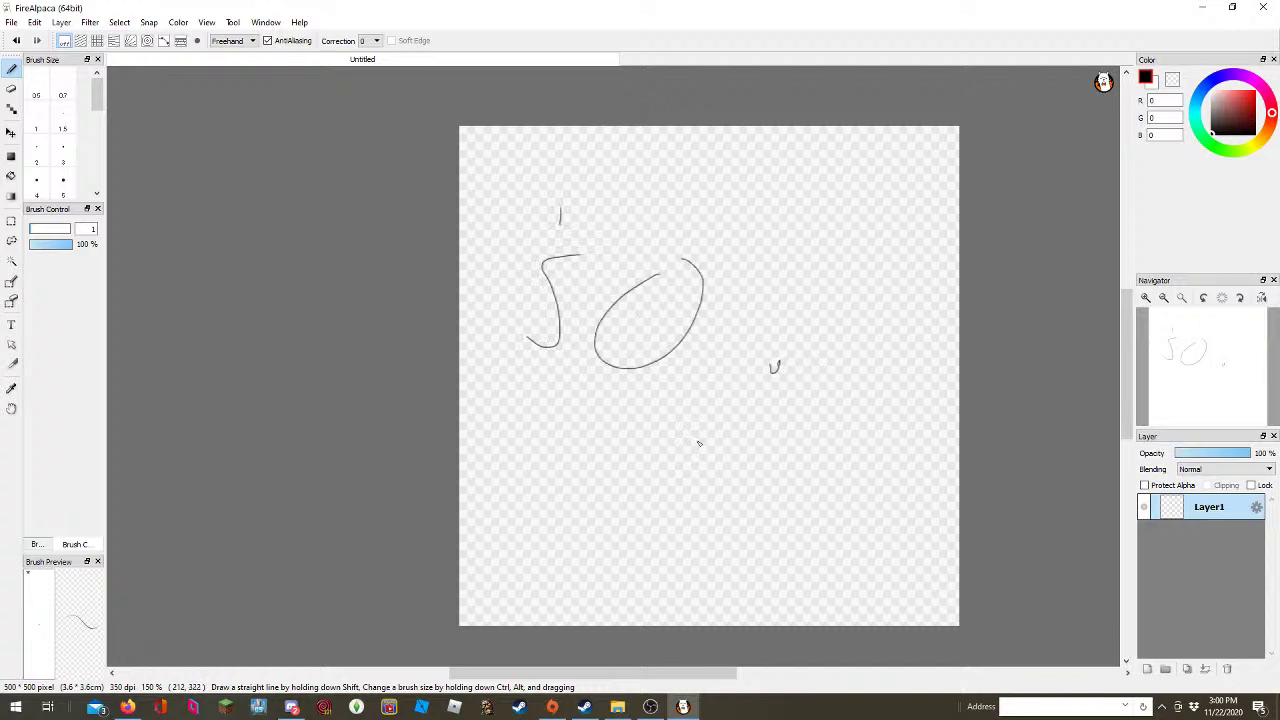
Switch to Discord and reply "sure, yn lol" in the direct message conversation about promoting the stream
left_click(291, 707)
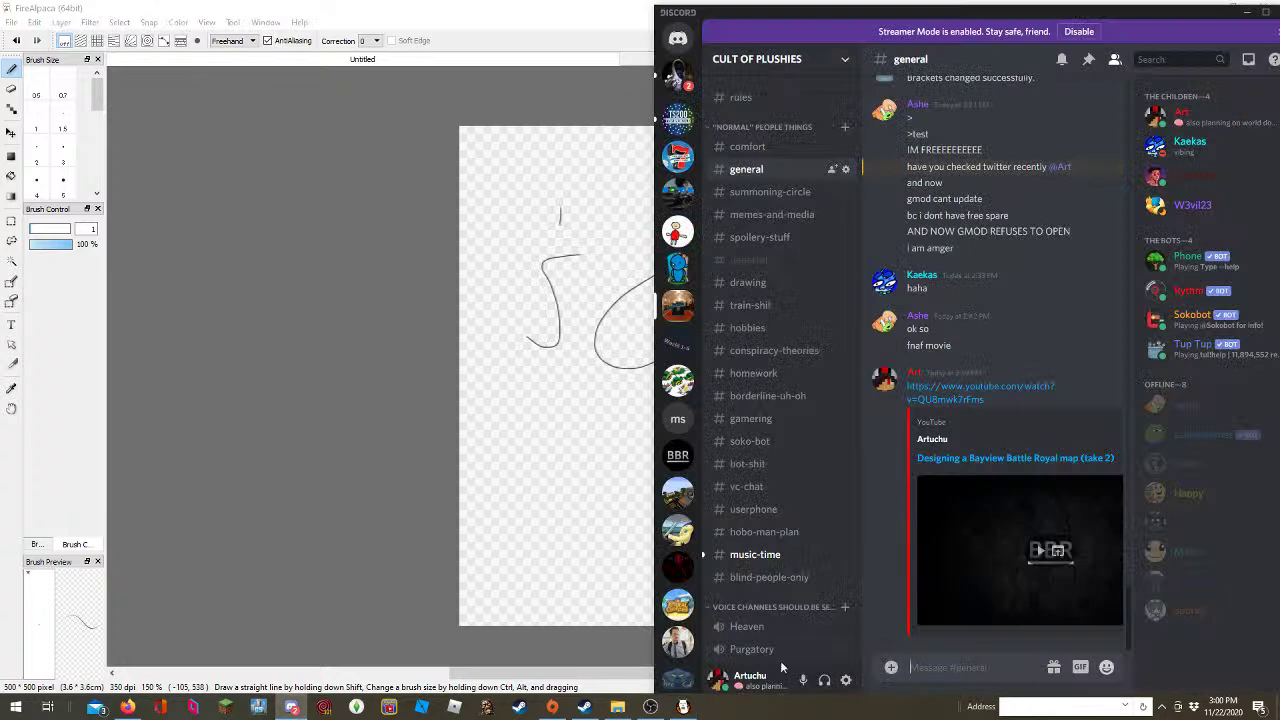
left_click(678, 38)
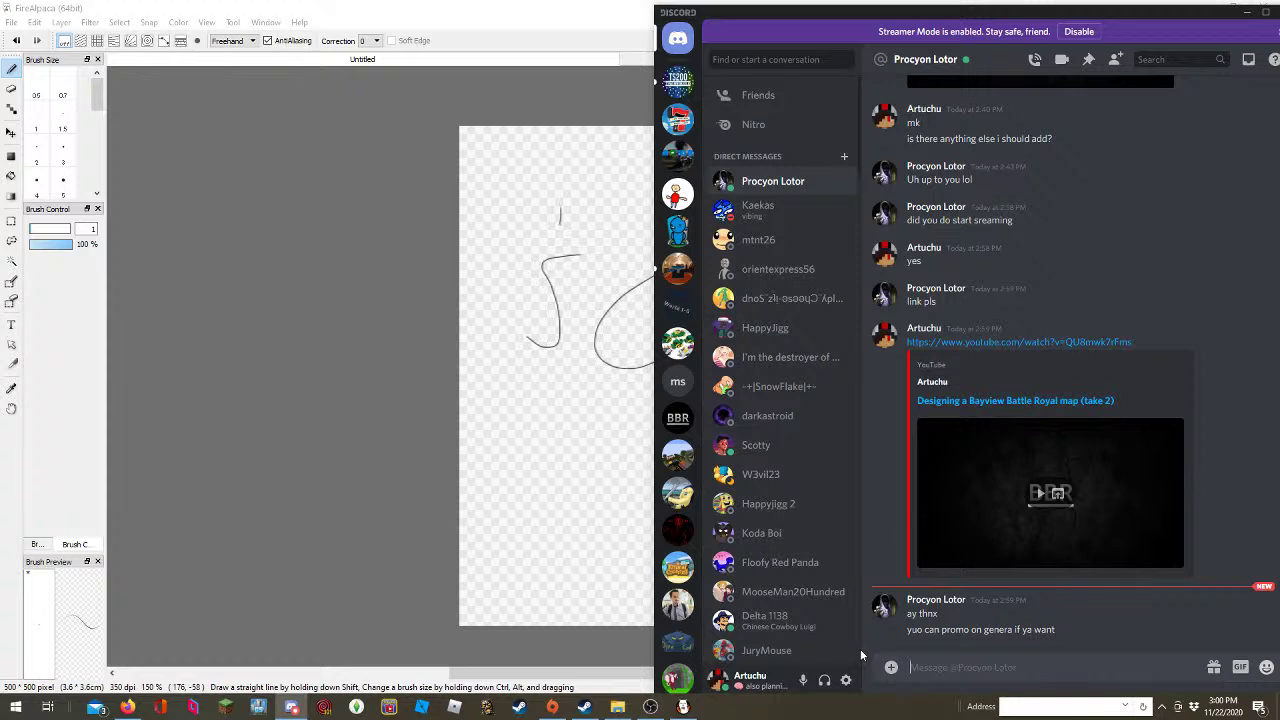
type("hey")
key("BackSpace")
key("BackSpace")
key("BackSpace")
type("sure, yn lol")
key("Return")
type(".")
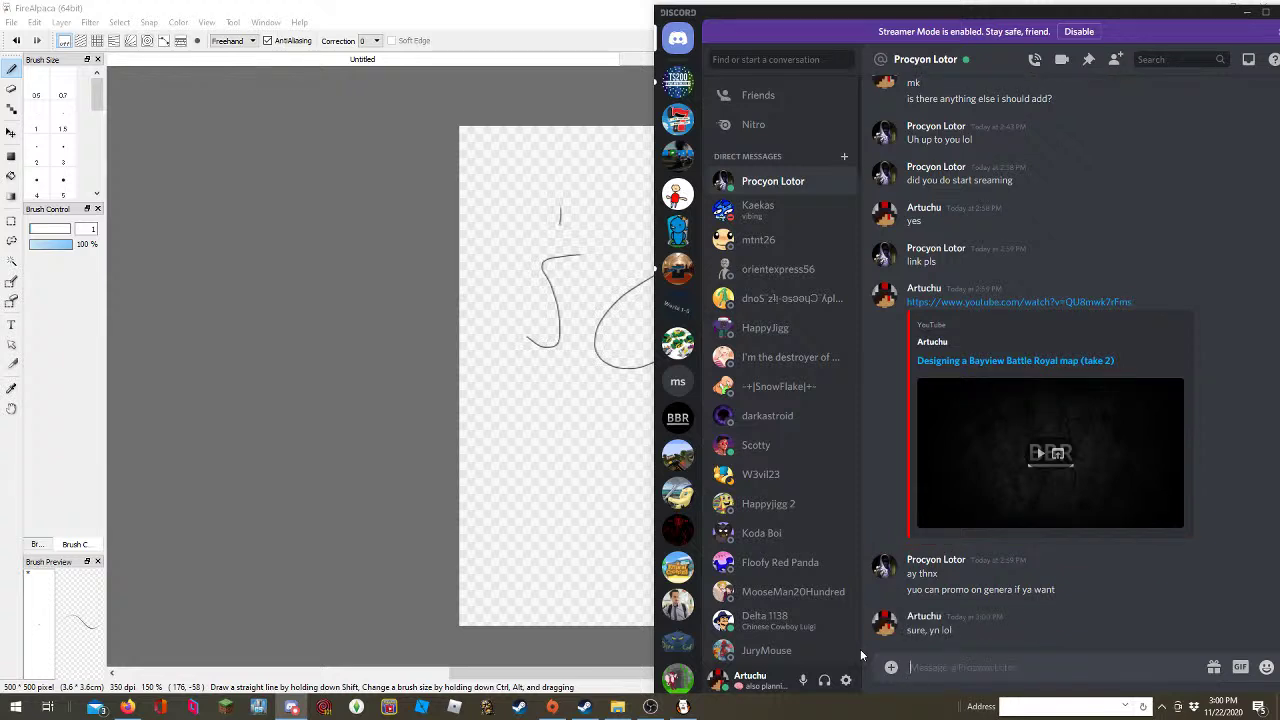
Send the message "maps have to be 500 by 500 right?" in the same direct message conversation
type("map")
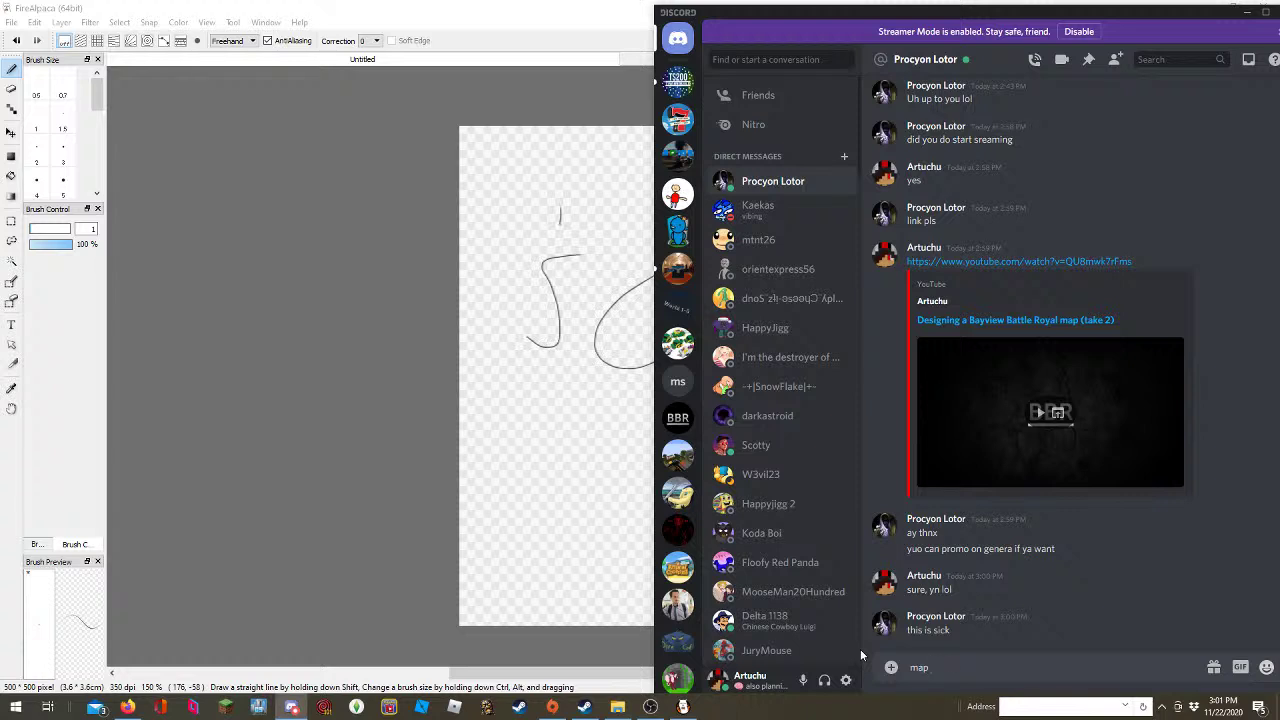
type("s have to be 5")
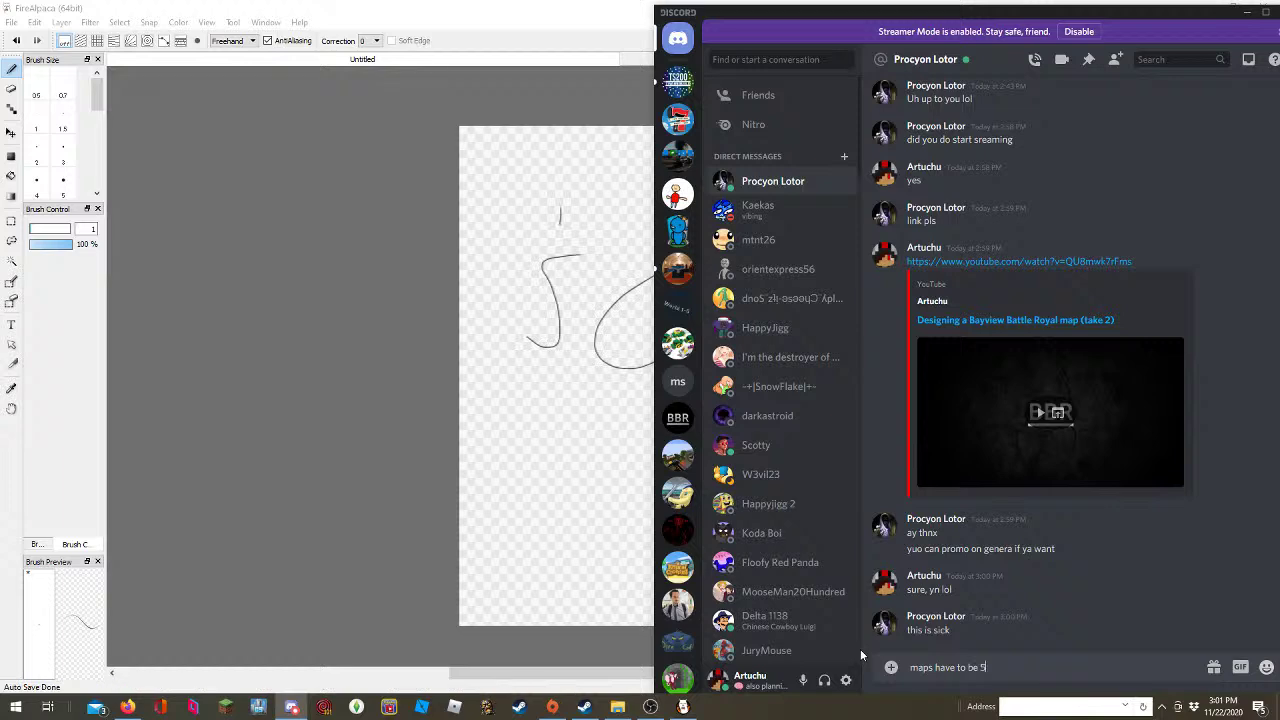
type("00 by")
type("00 right?")
key("Return")
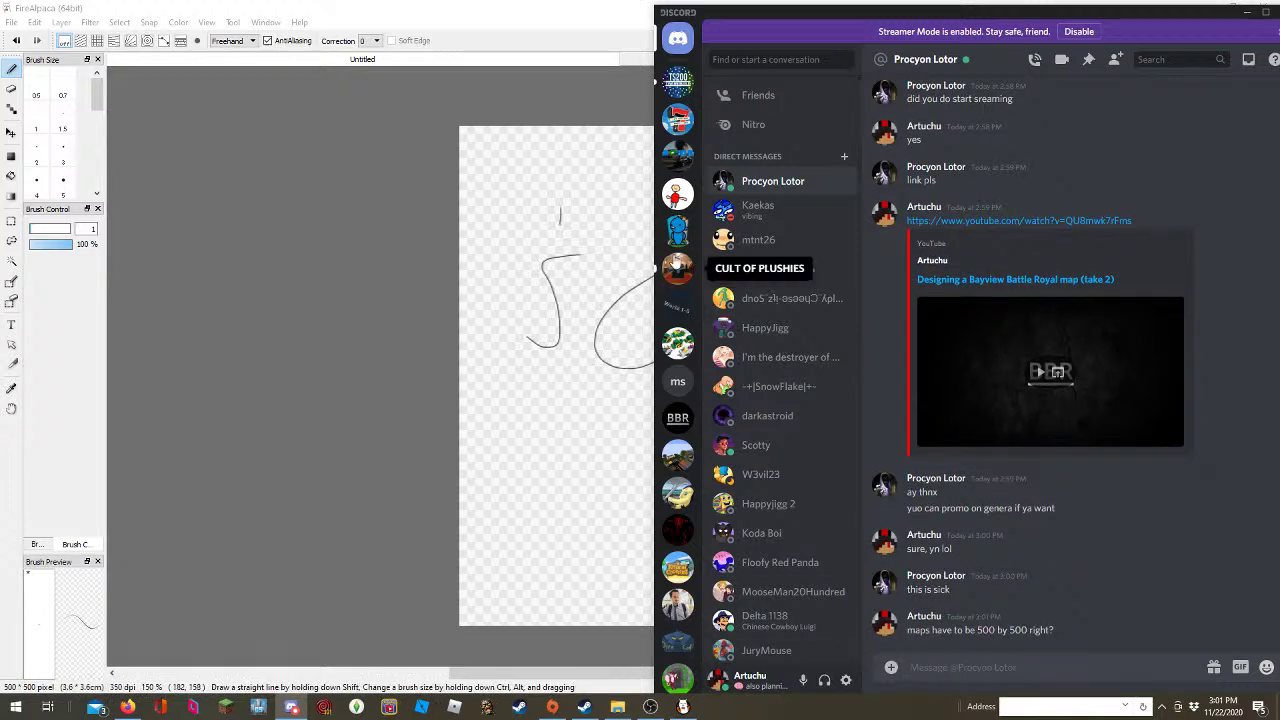
left_click(677, 78)
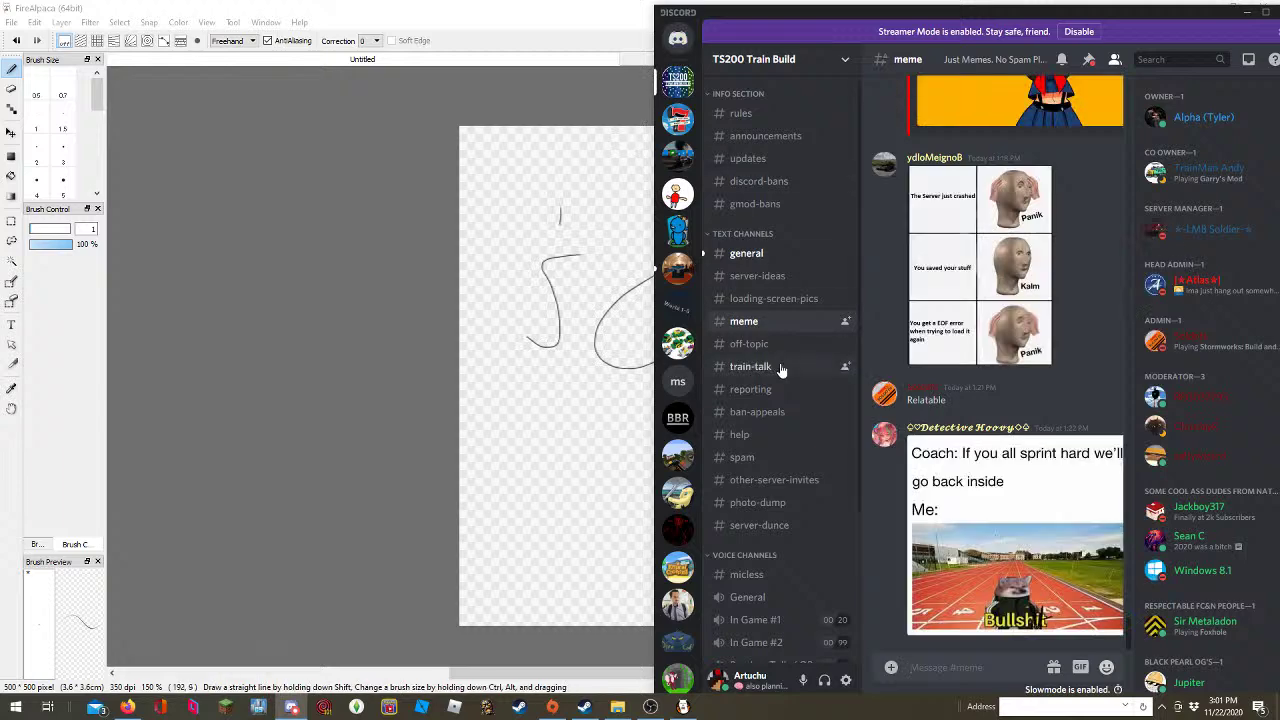
left_click(688, 420)
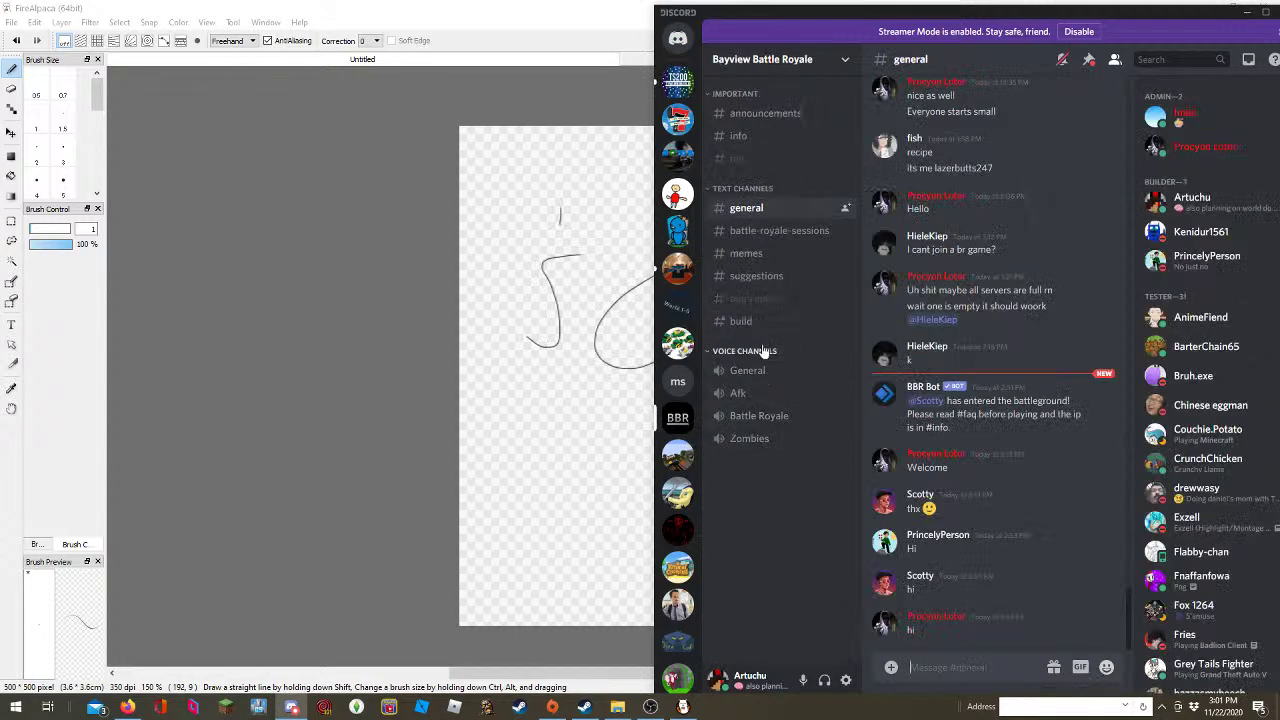
type("https://www.youtube.com/watch?v=QU8mwk7rFms")
key("Return")
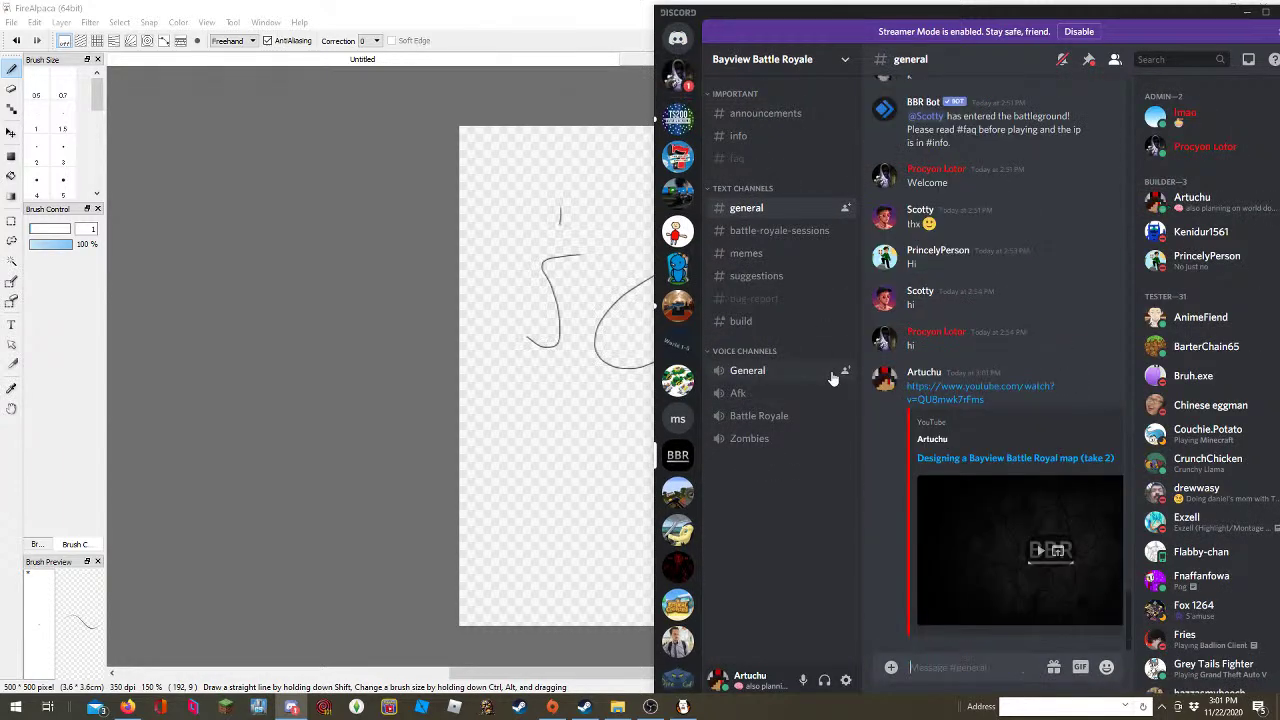
Return to the direct message conversation about the map size and reply "mk"
left_click(678, 76)
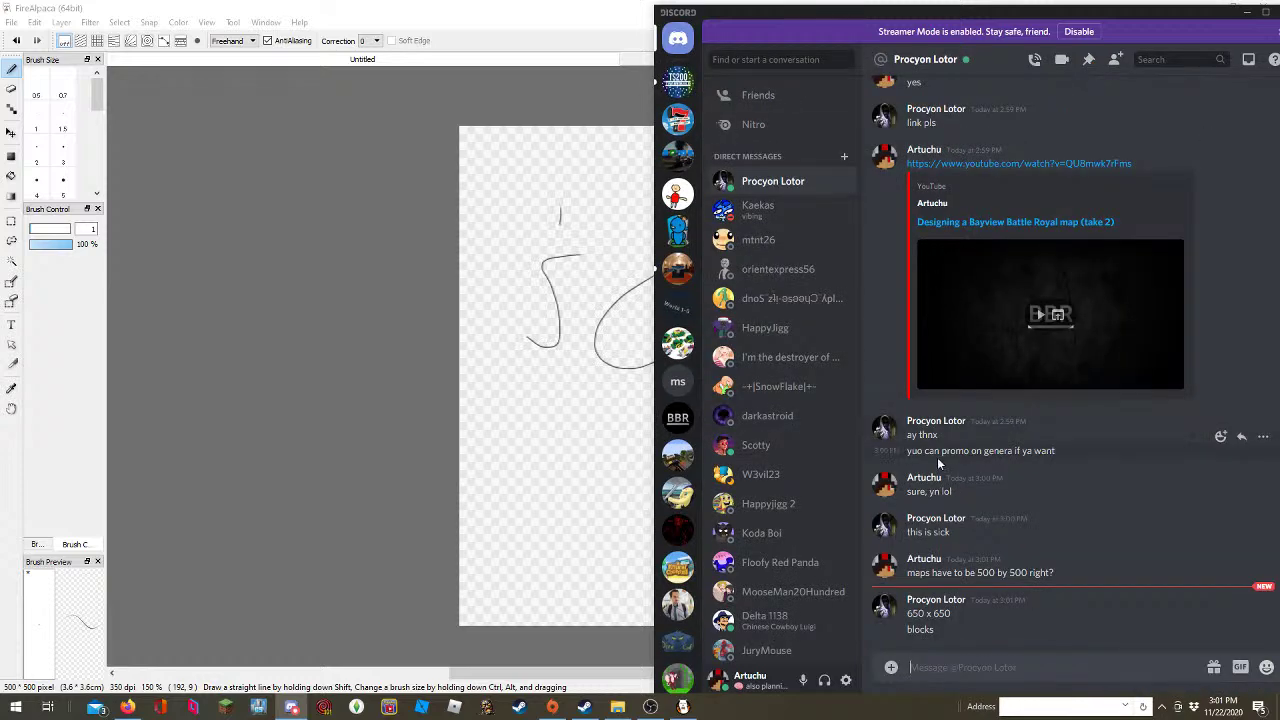
type("oh ok")
key("Return")
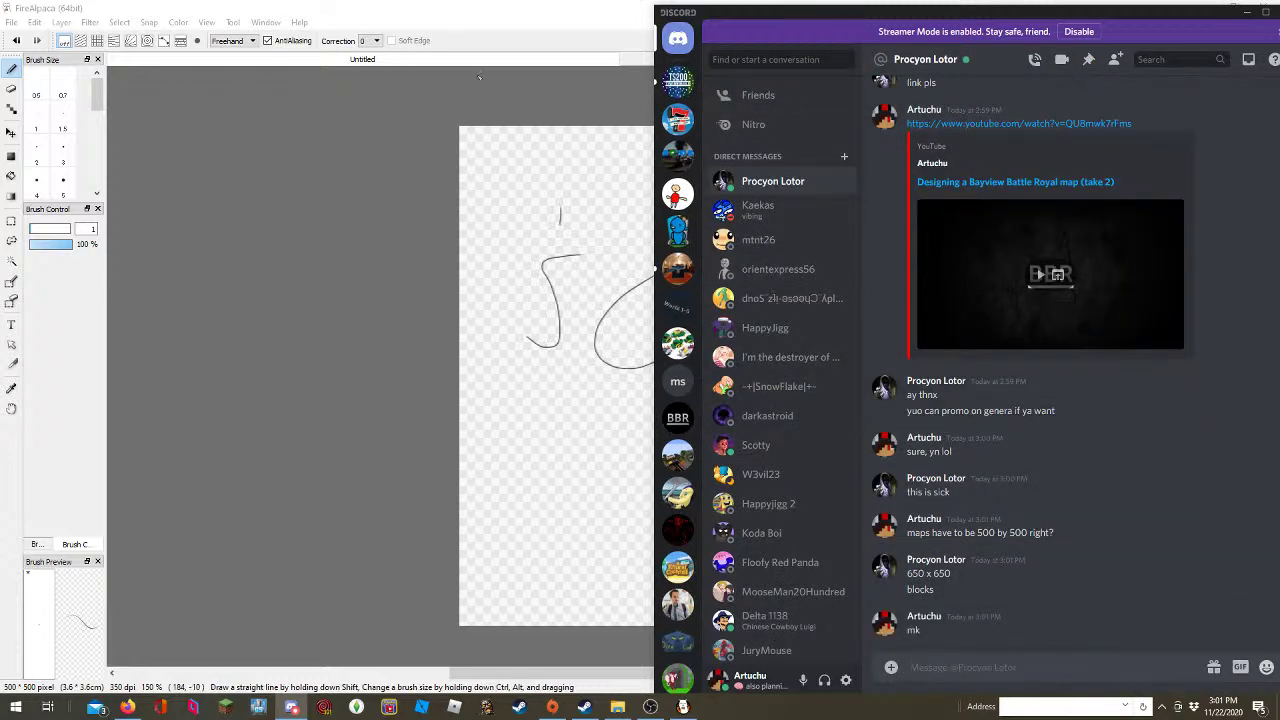
Switch back to FireAlpaca and create a new 650 × 650 pixel image at 350 dpi with a transparent background
left_click(62, 188)
left_click(11, 22)
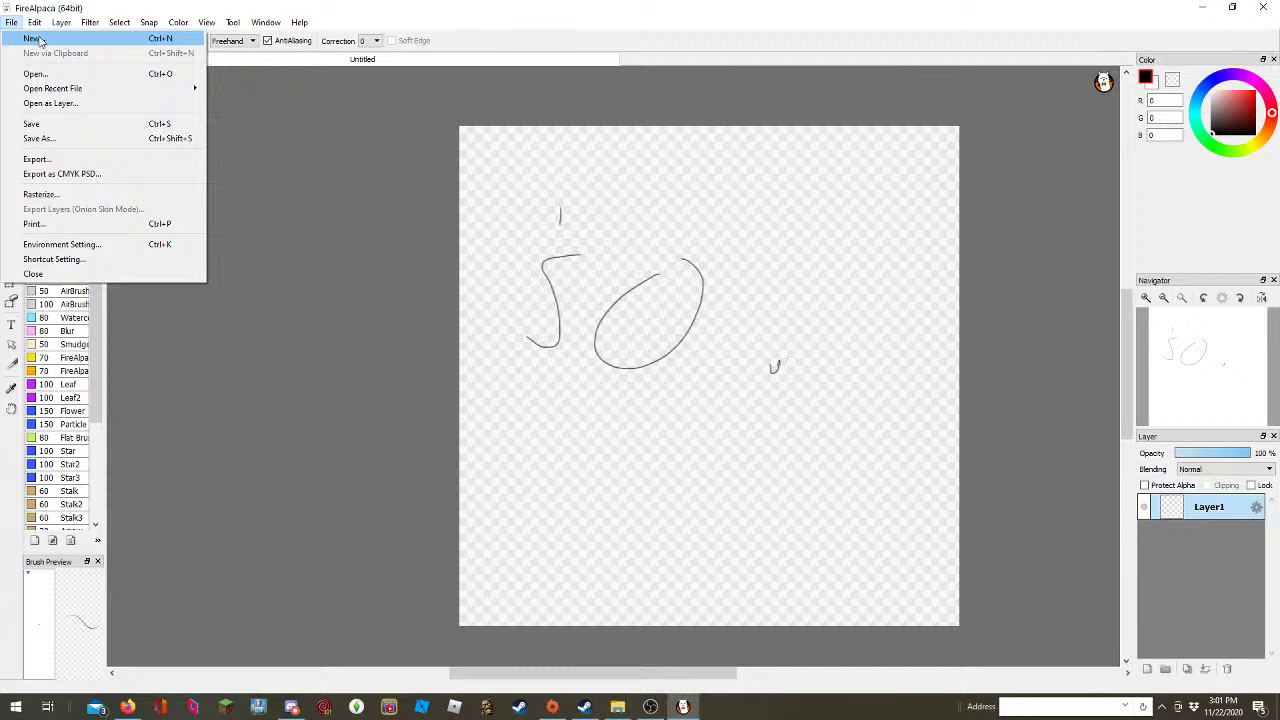
left_click(33, 39)
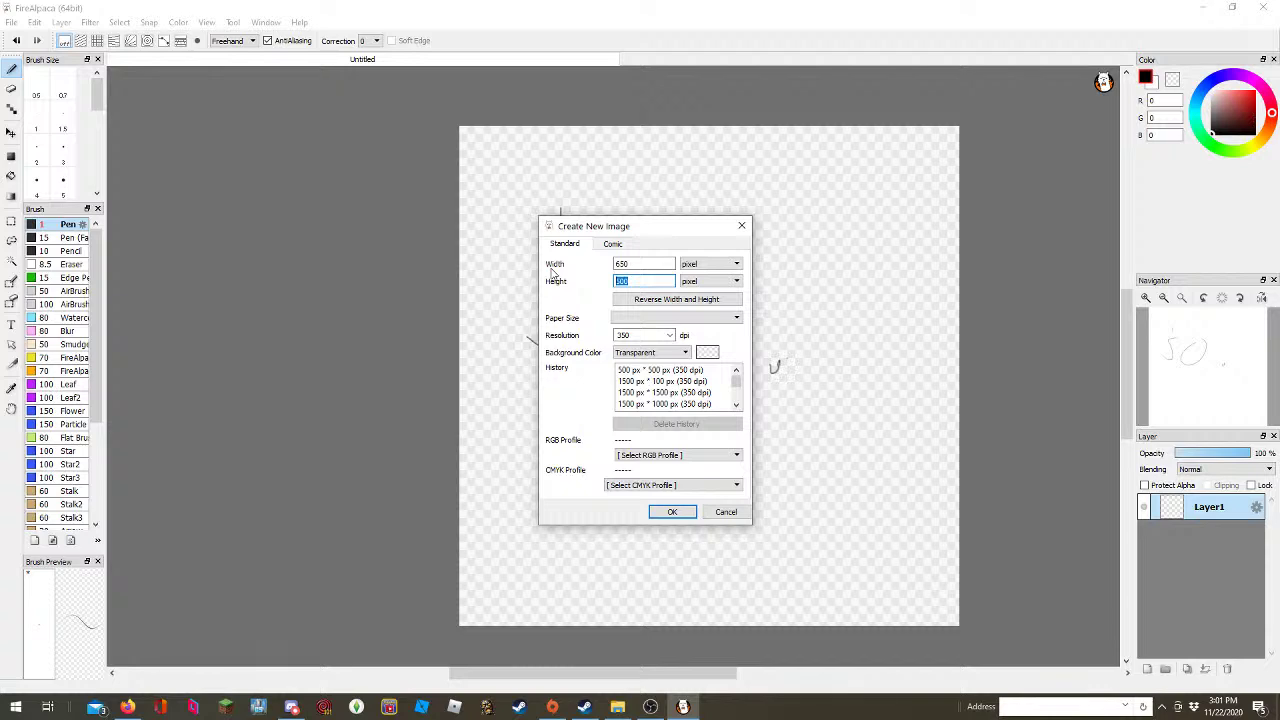
key("Return")
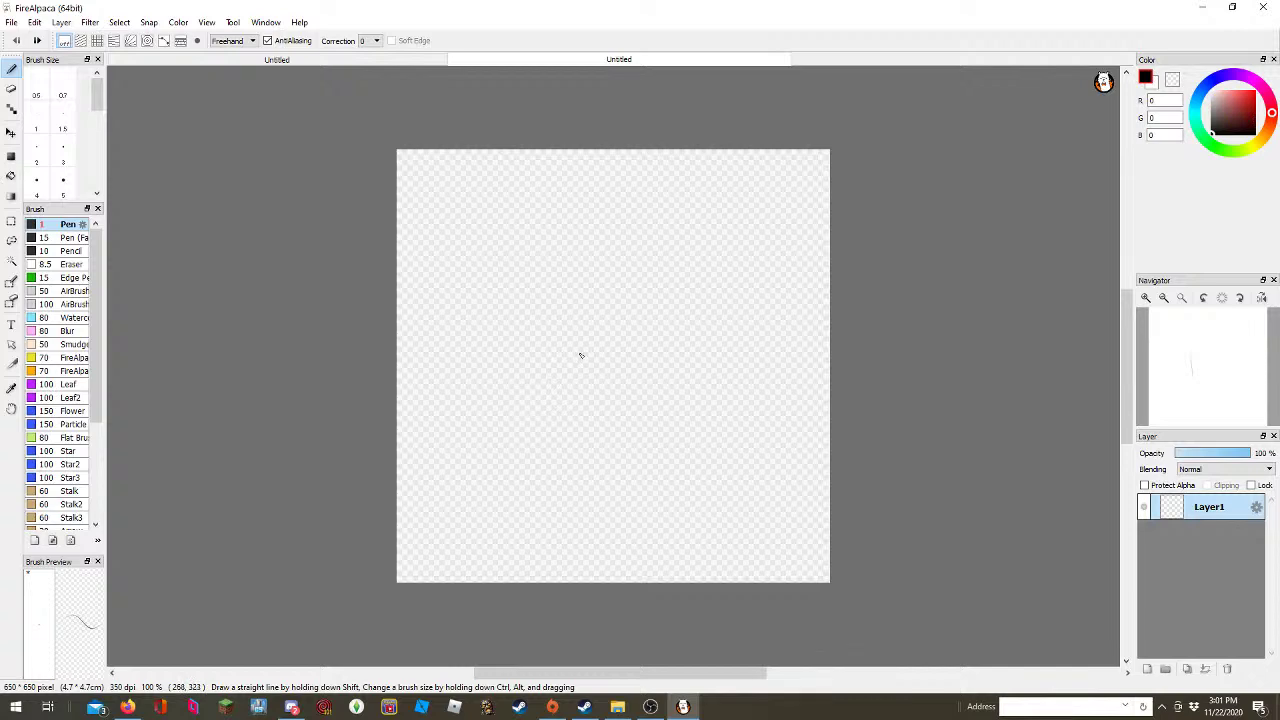
Try outlining and shading one checkerboard square in the lower-left part of the canvas with the size 1 pen
scroll(567, 270, "up", 1)
scroll(583, 200, "down", 2)
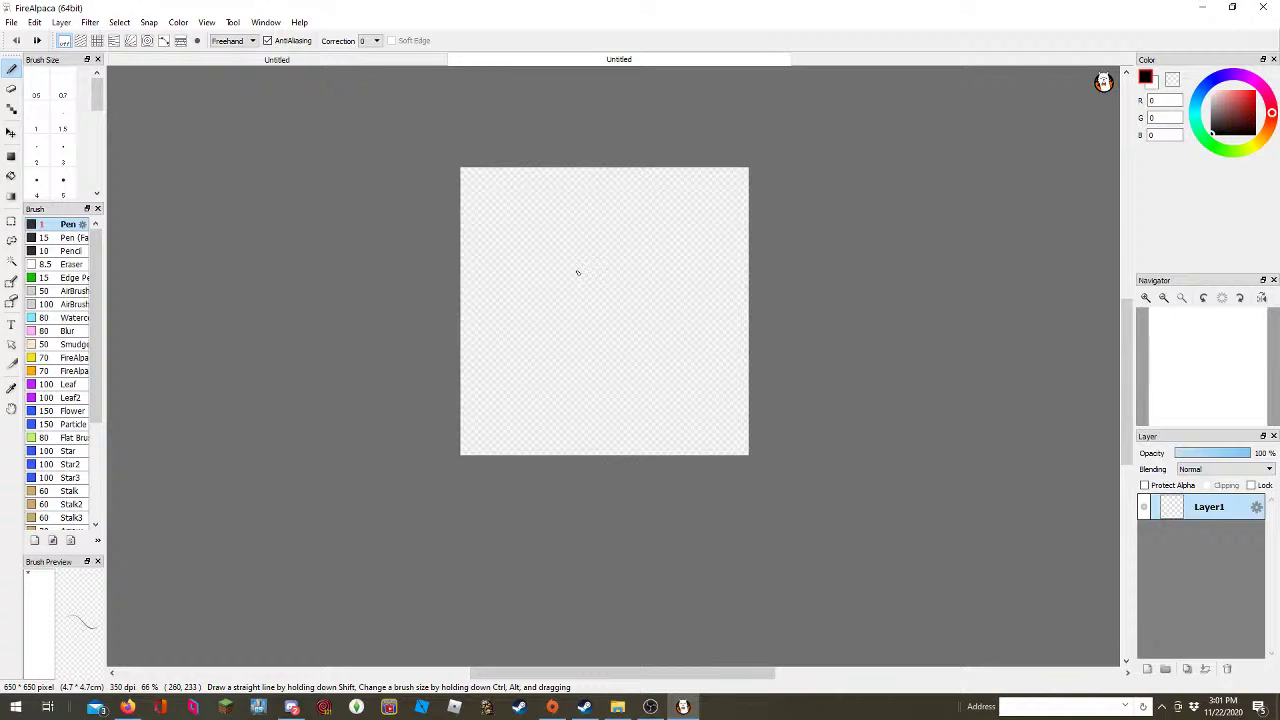
scroll(690, 180, "up", 8)
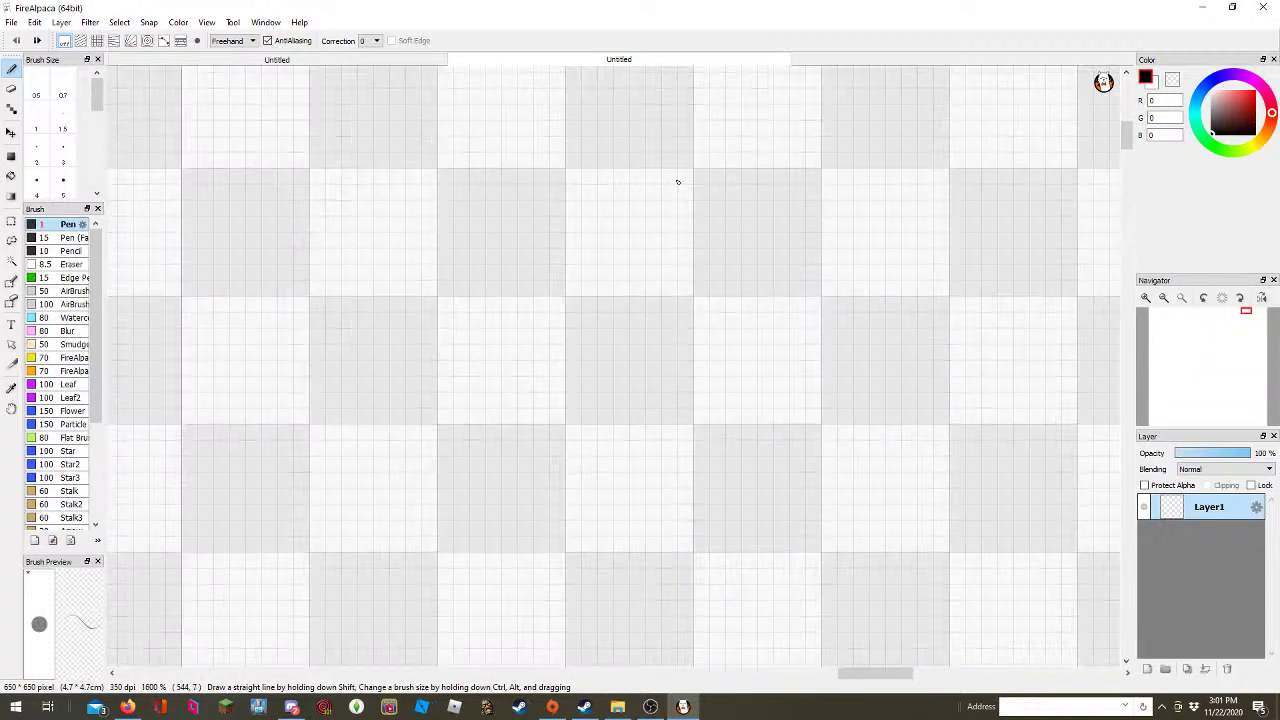
left_click(632, 193)
scroll(638, 196, "down", 10)
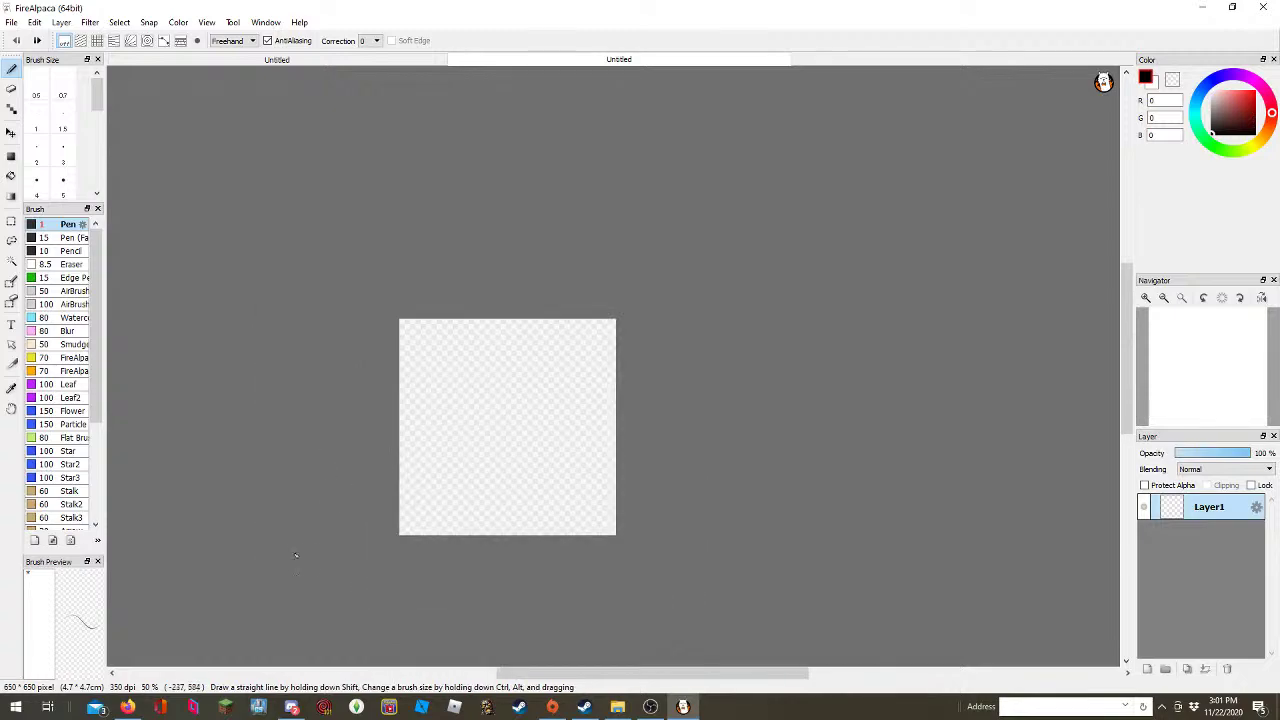
scroll(486, 522, "up", 1)
scroll(312, 531, "up", 7)
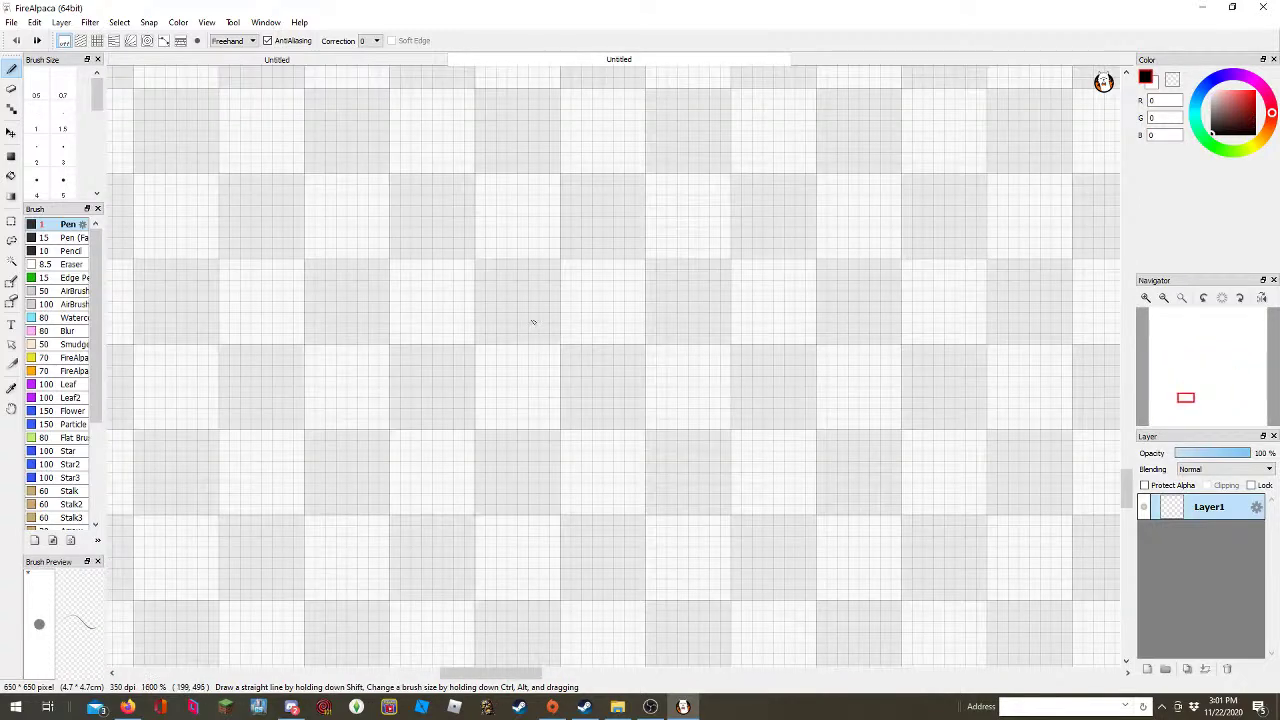
mouse_move(555, 343)
left_mouse_down()
mouse_move(483, 346)
mouse_move(484, 271)
mouse_move(496, 267)
mouse_move(553, 268)
mouse_move(553, 331)
mouse_move(493, 325)
mouse_move(544, 313)
mouse_move(518, 328)
mouse_move(499, 320)
mouse_move(518, 286)
left_mouse_up()
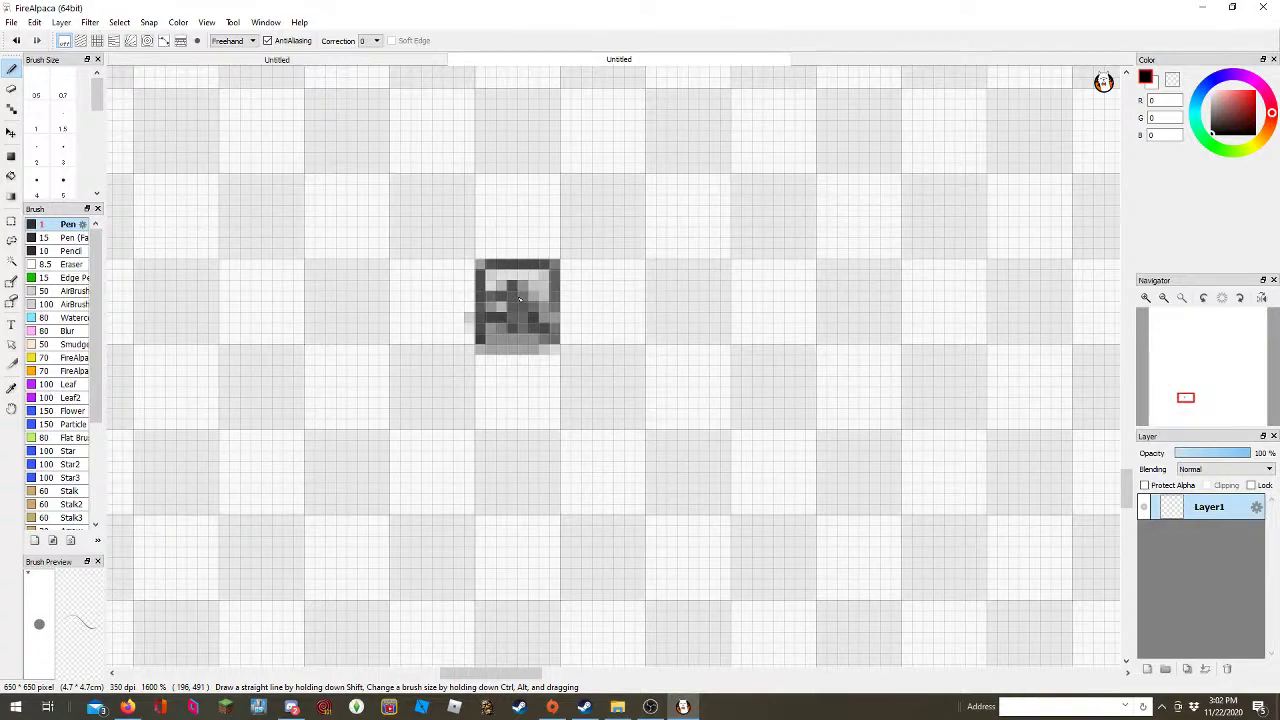
key("ctrl+z")
scroll(518, 298, "down", 10)
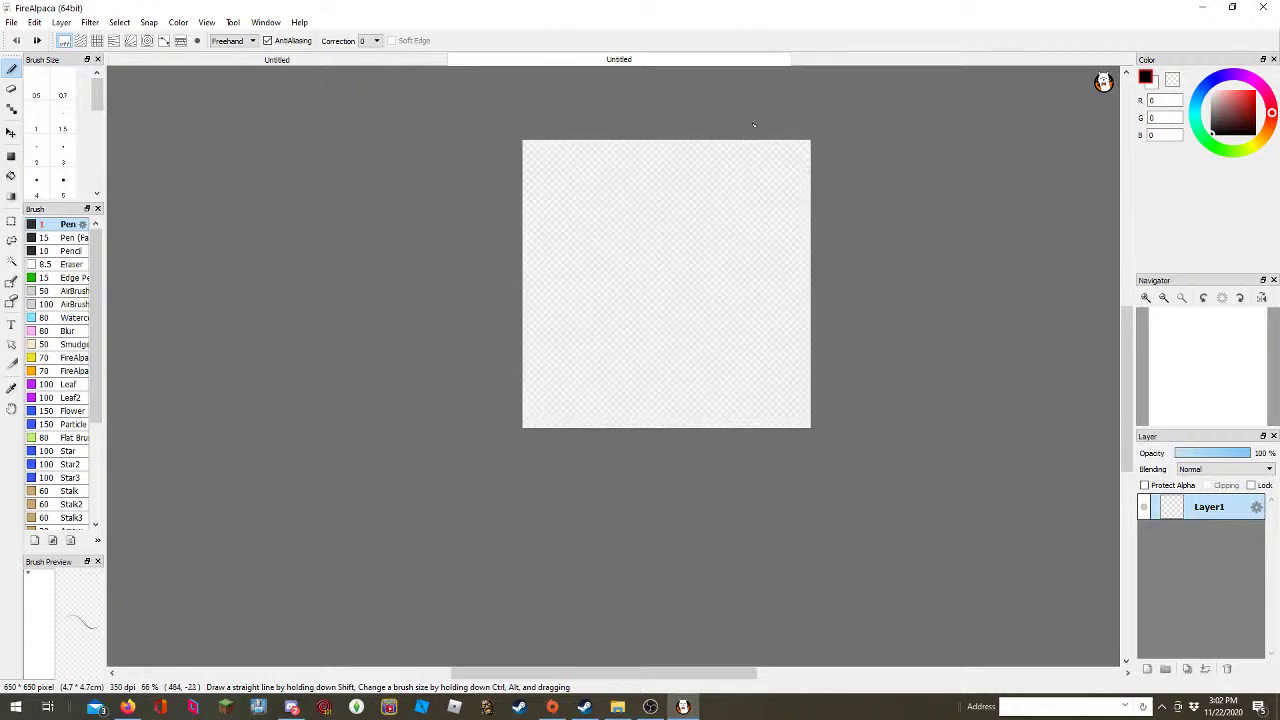
scroll(754, 125, "up", 5)
scroll(414, 484, "up", 2)
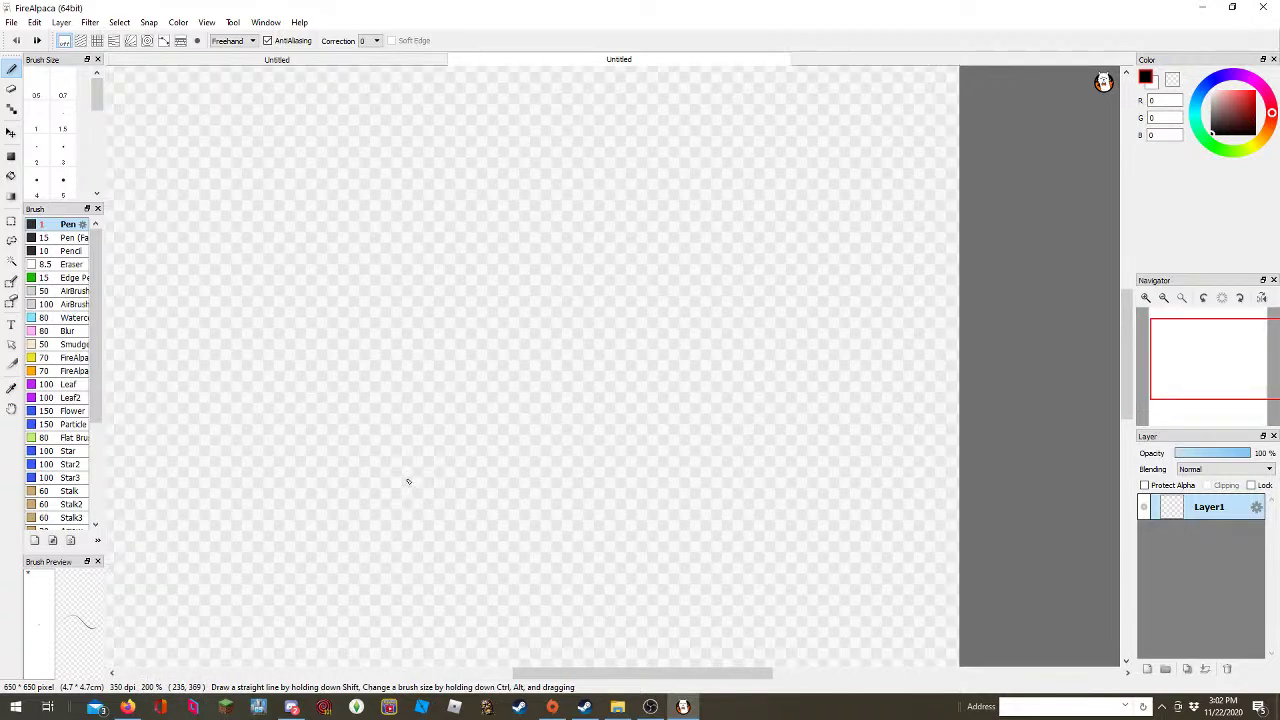
scroll(408, 482, "down", 3)
scroll(349, 606, "up", 3)
scroll(320, 626, "down", 5)
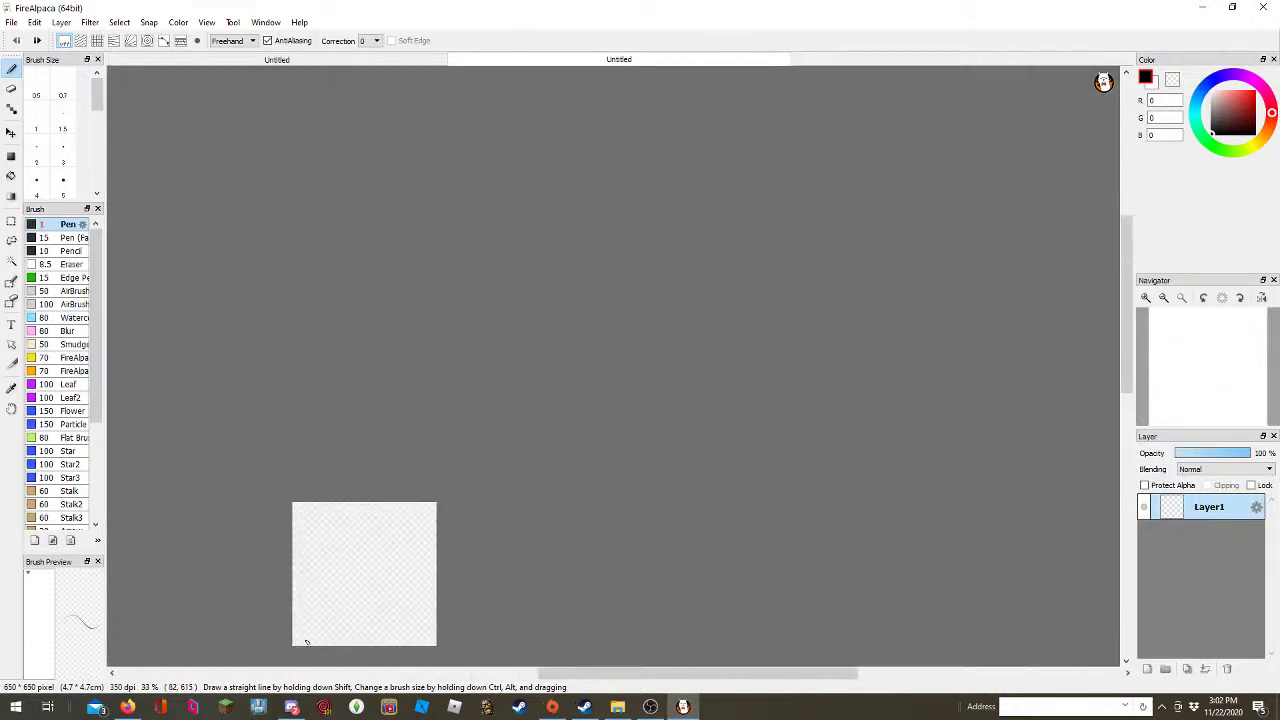
scroll(306, 642, "up", 5)
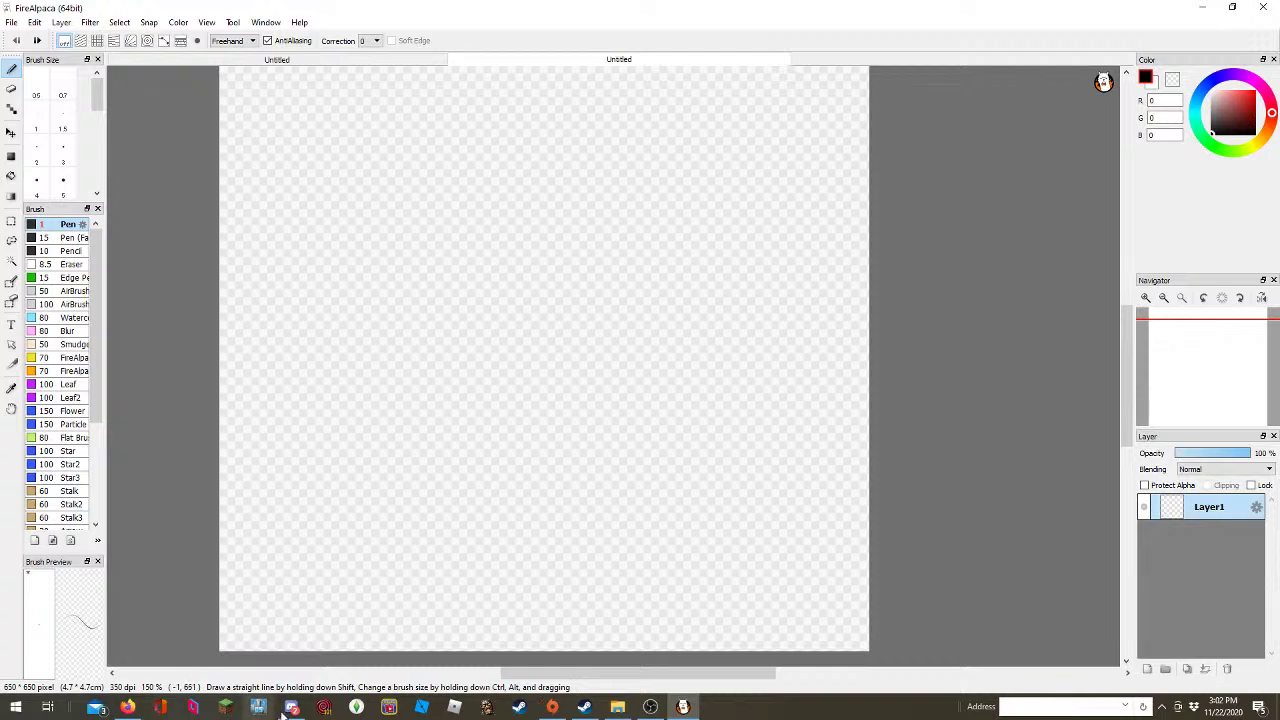
mouse_move(290, 714)
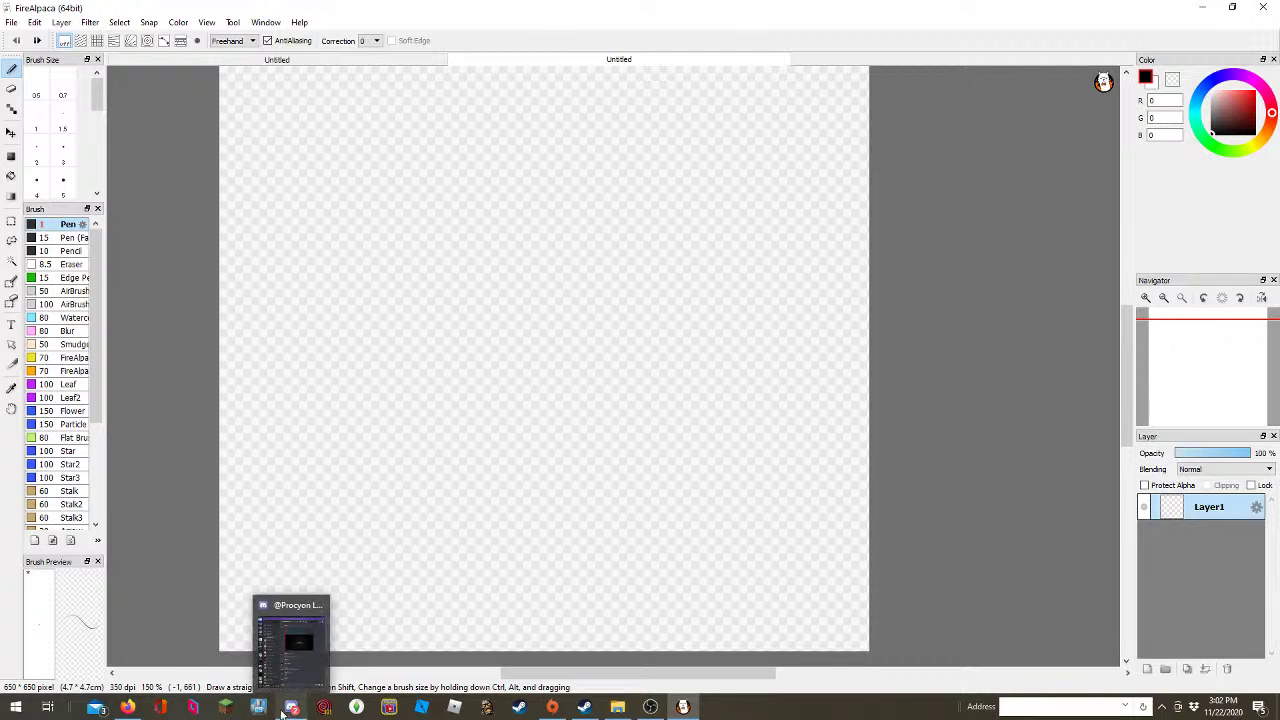
Switch to Discord, open the unread direct message and reply "wut"
left_click(290, 708)
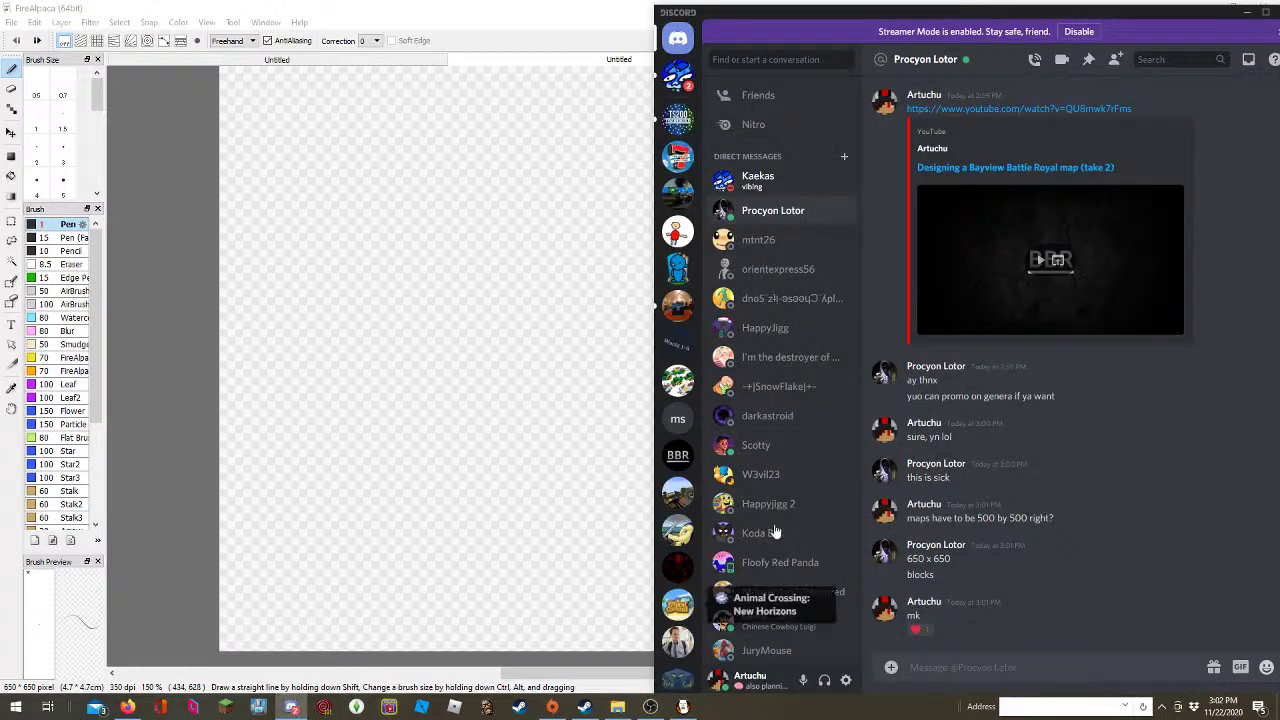
left_click(678, 76)
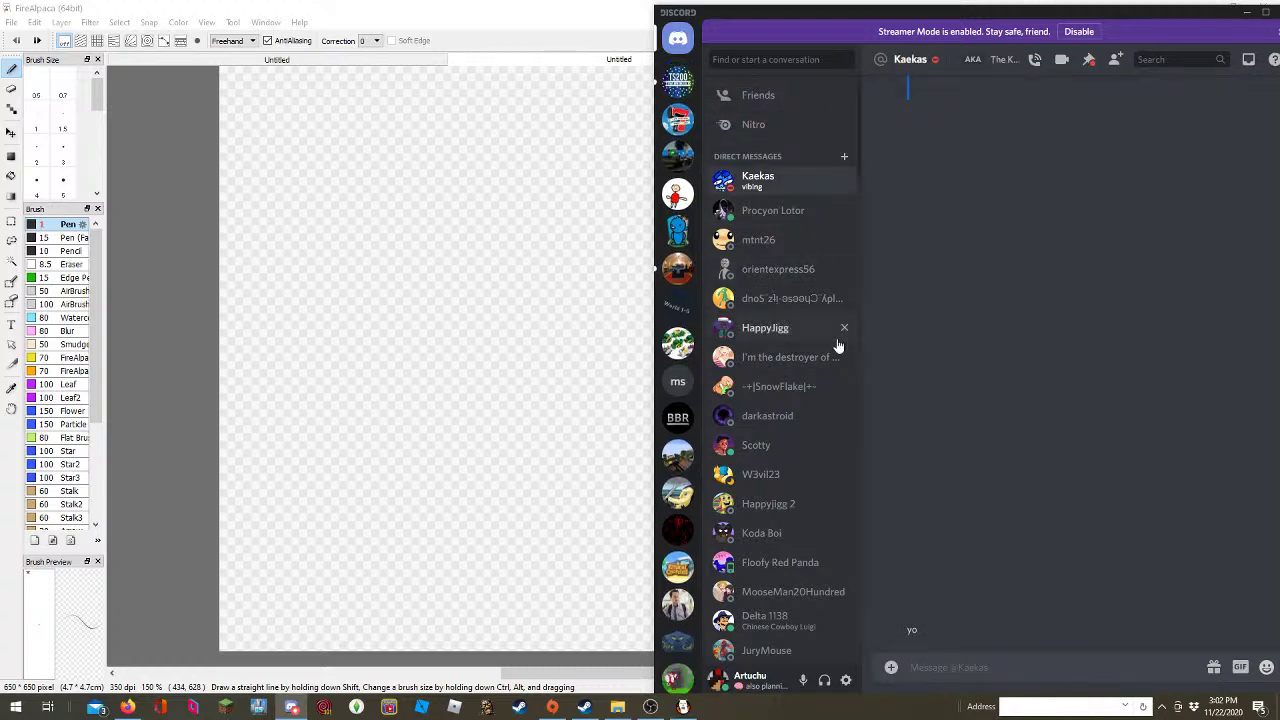
type("wut")
key("Return")
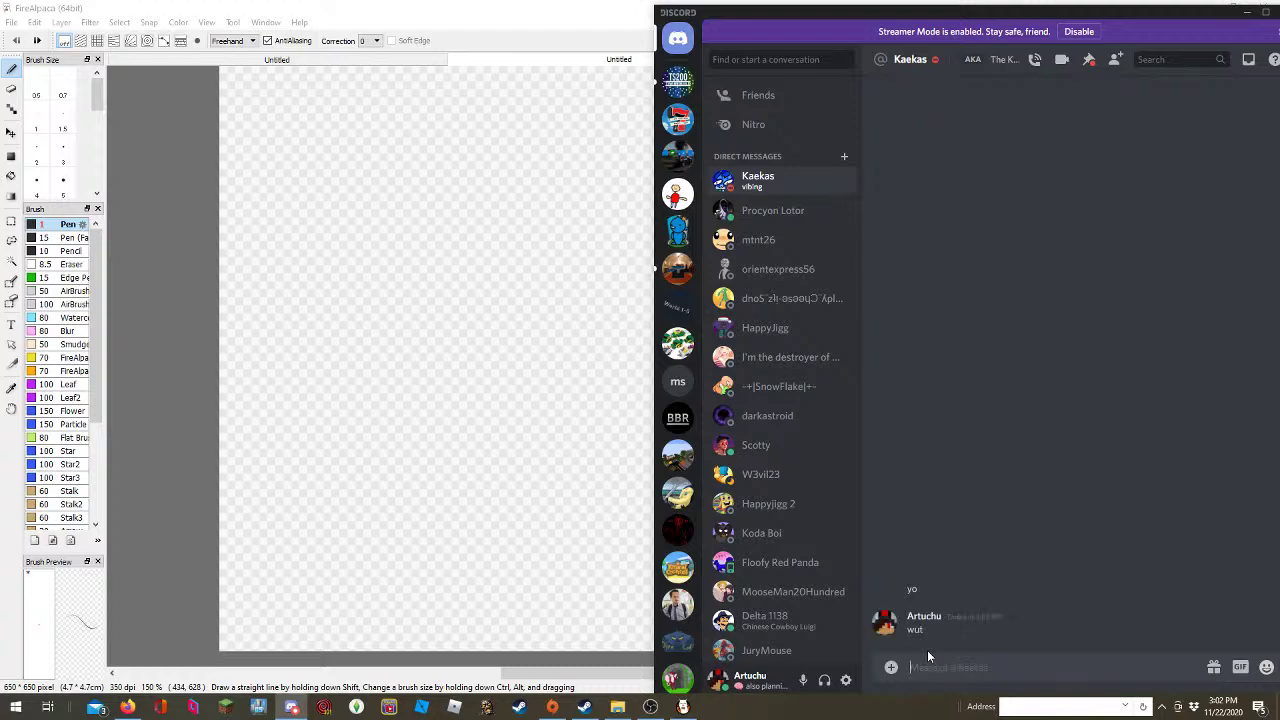
Check the general channels of the CULT OF PLUSHIES and TS200 Train Build servers, then return to the direct messages
left_click(683, 268)
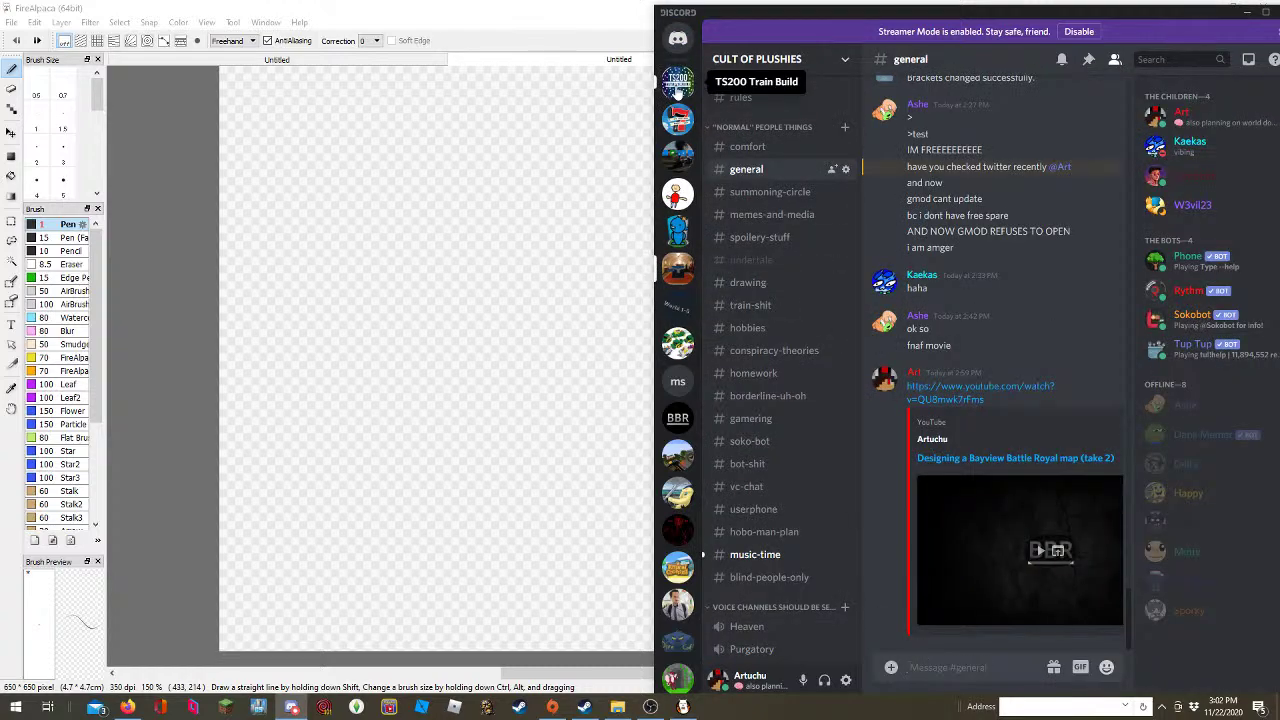
left_click(678, 86)
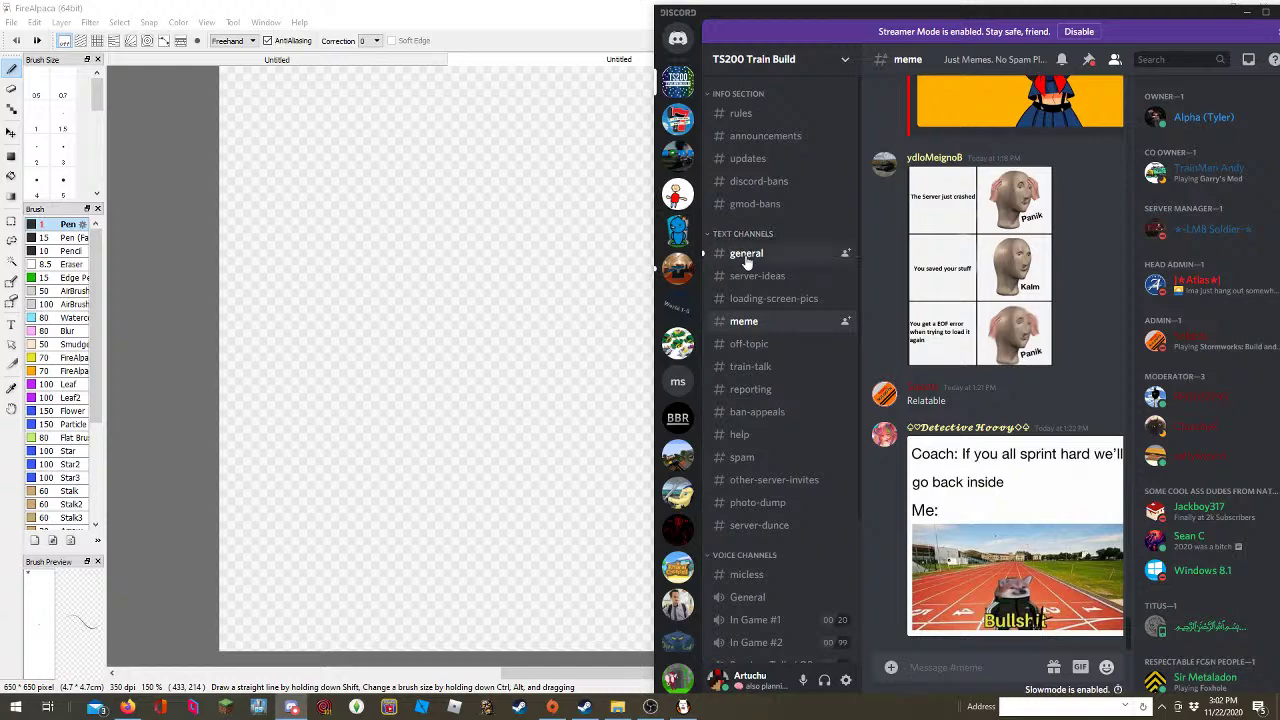
left_click(746, 258)
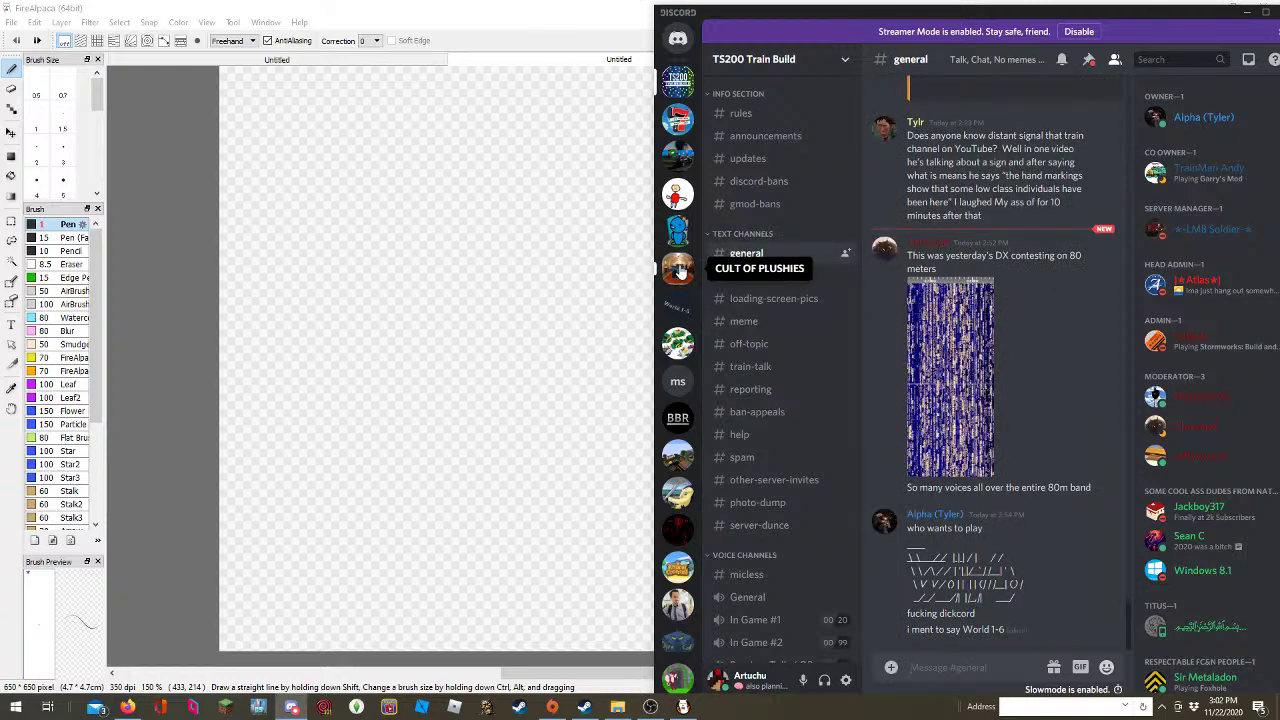
left_click(680, 270)
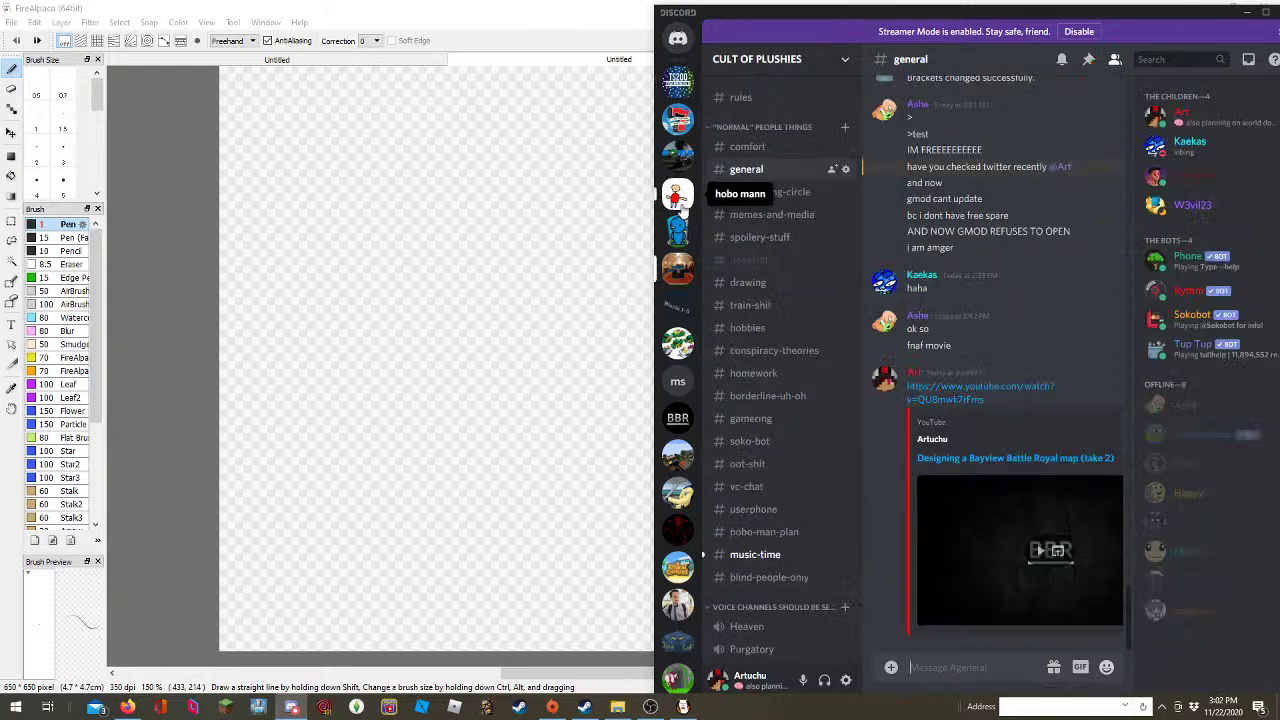
left_click(679, 41)
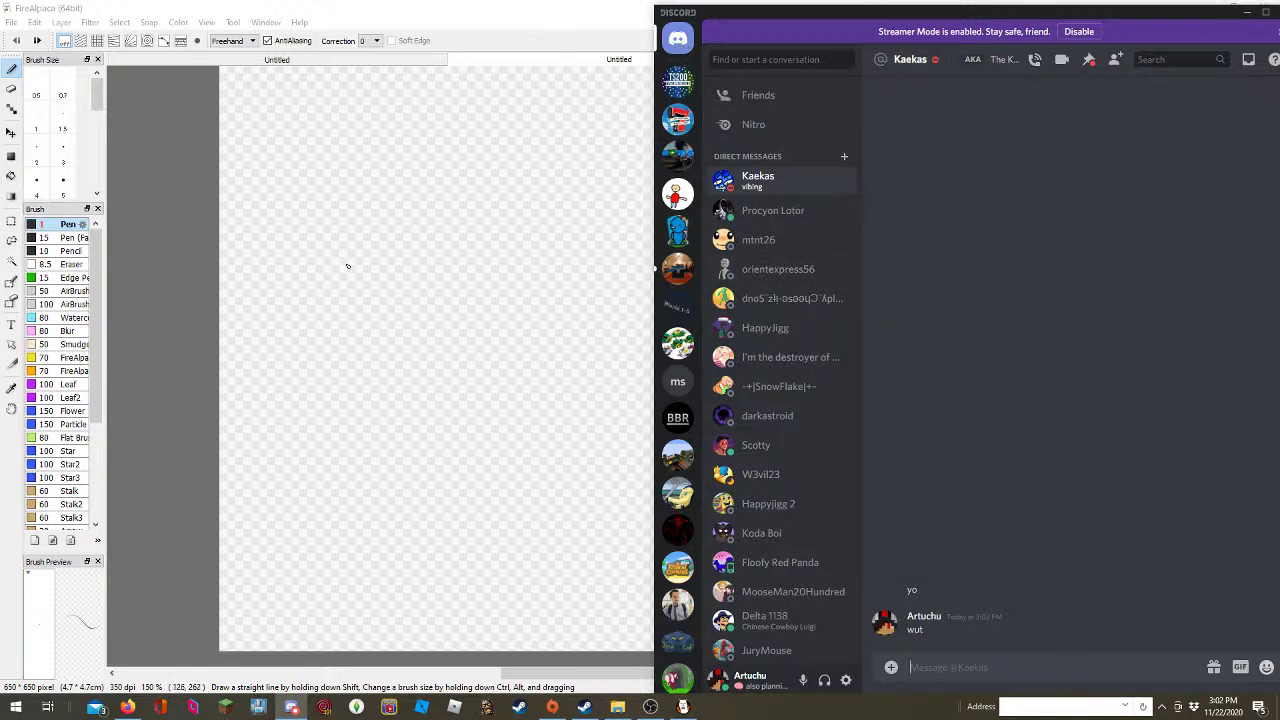
Switch back to FireAlpaca, undo the stray pen stroke and inspect the blank canvas's edges and corners at different magnifications
left_click(200, 258)
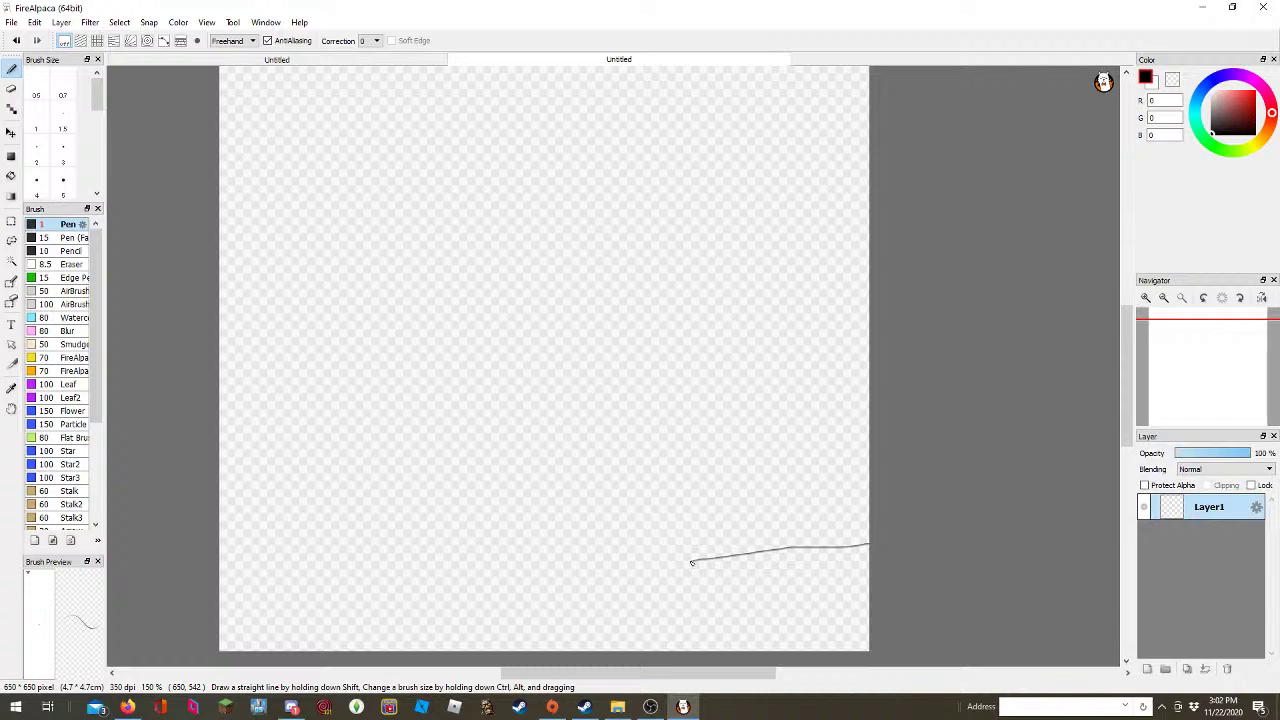
key("ctrl+z")
scroll(772, 325, "up", 3)
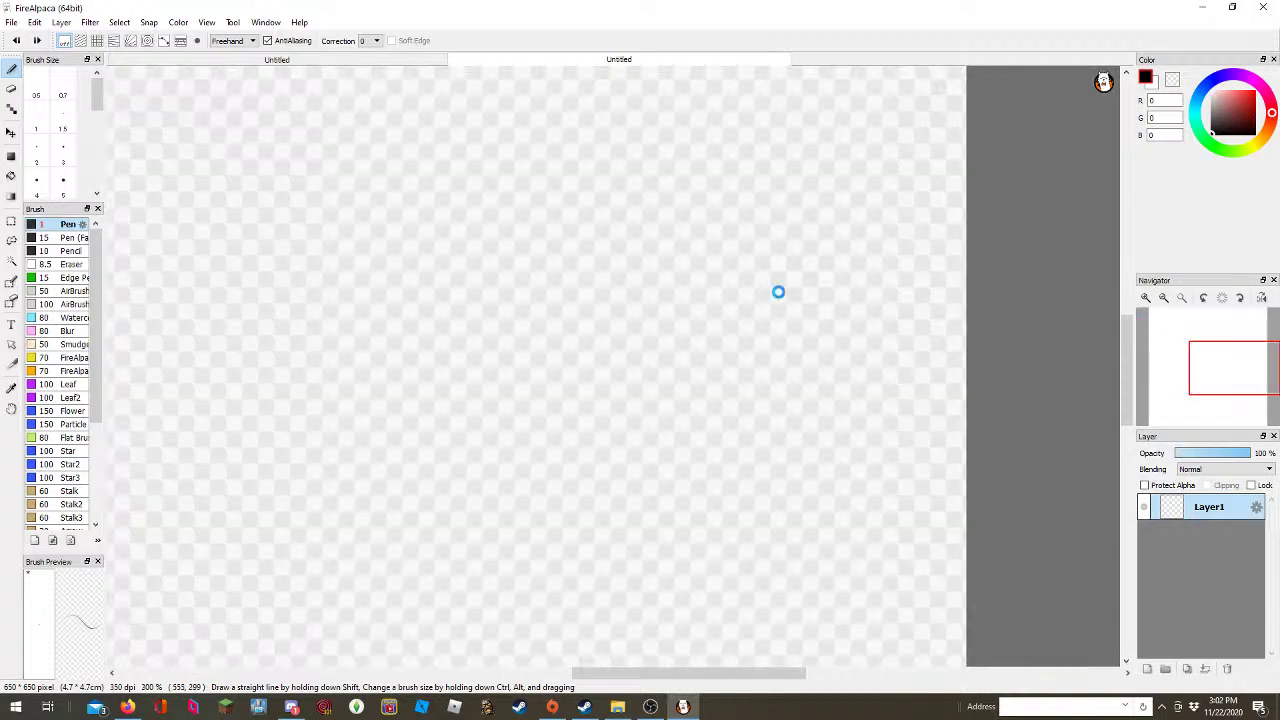
scroll(785, 290, "down", 6)
scroll(805, 230, "up", 3)
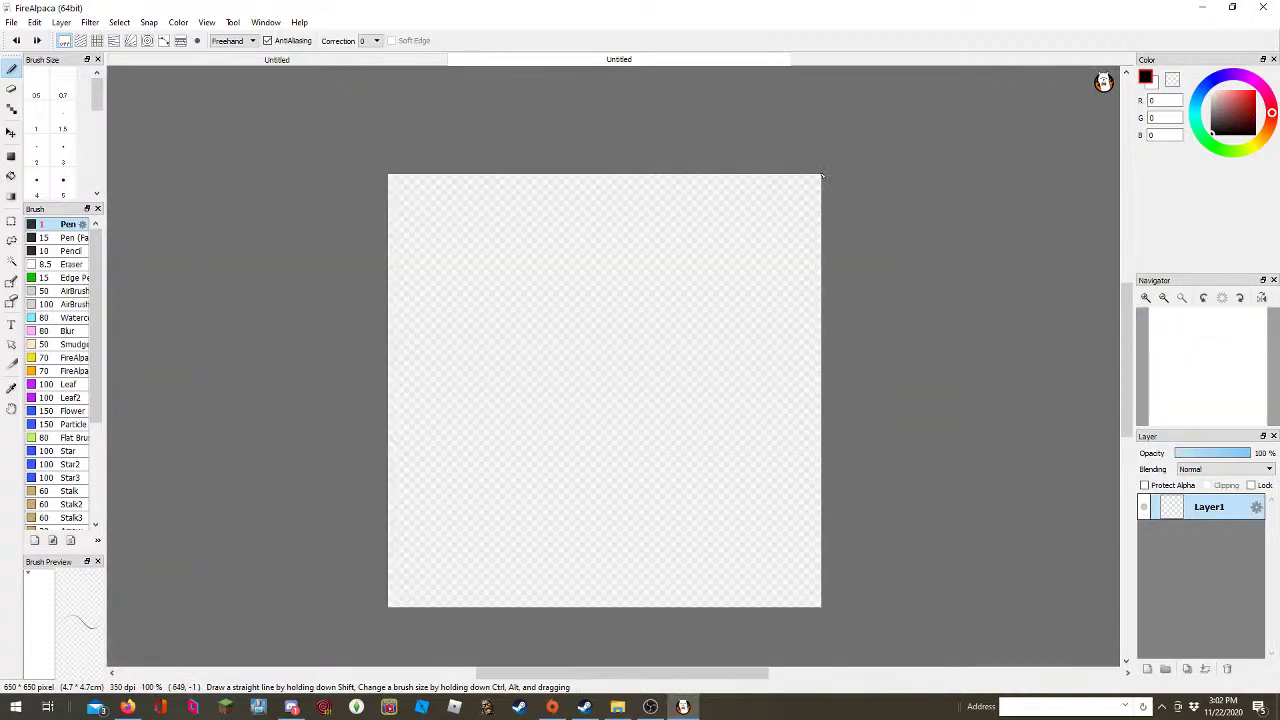
scroll(822, 177, "up", 5)
scroll(824, 176, "down", 8)
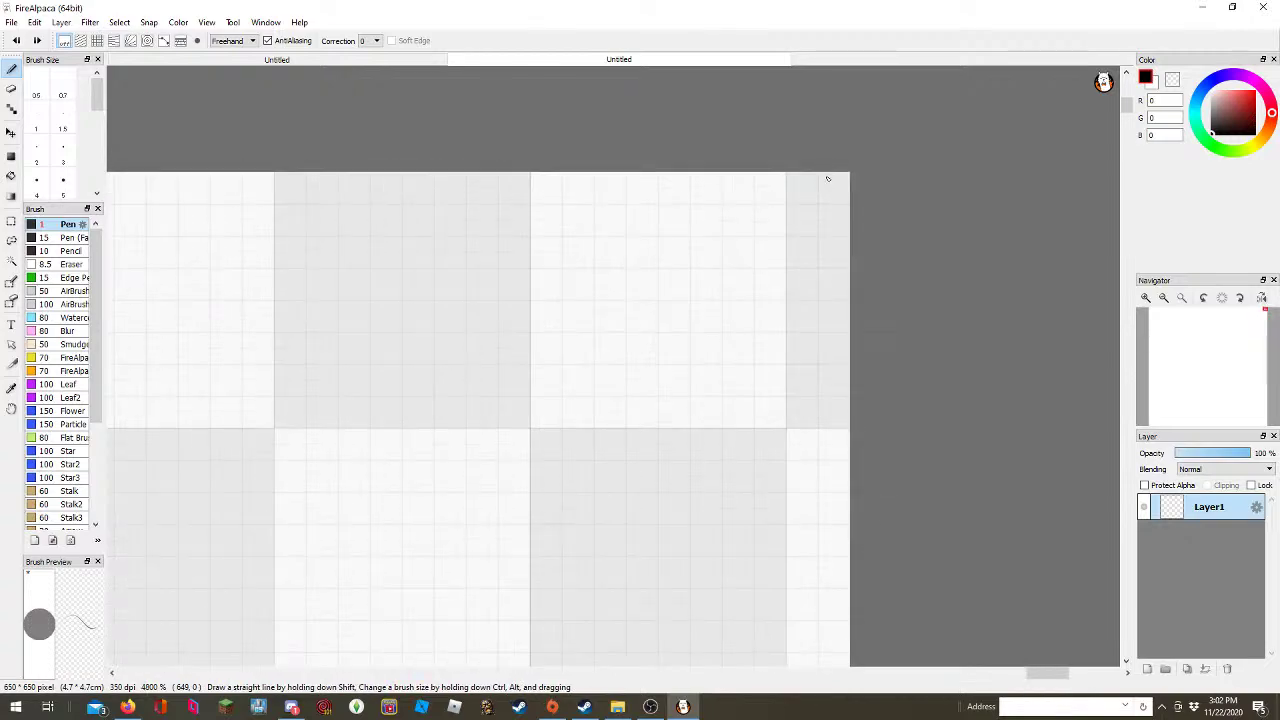
scroll(243, 604, "up", 6)
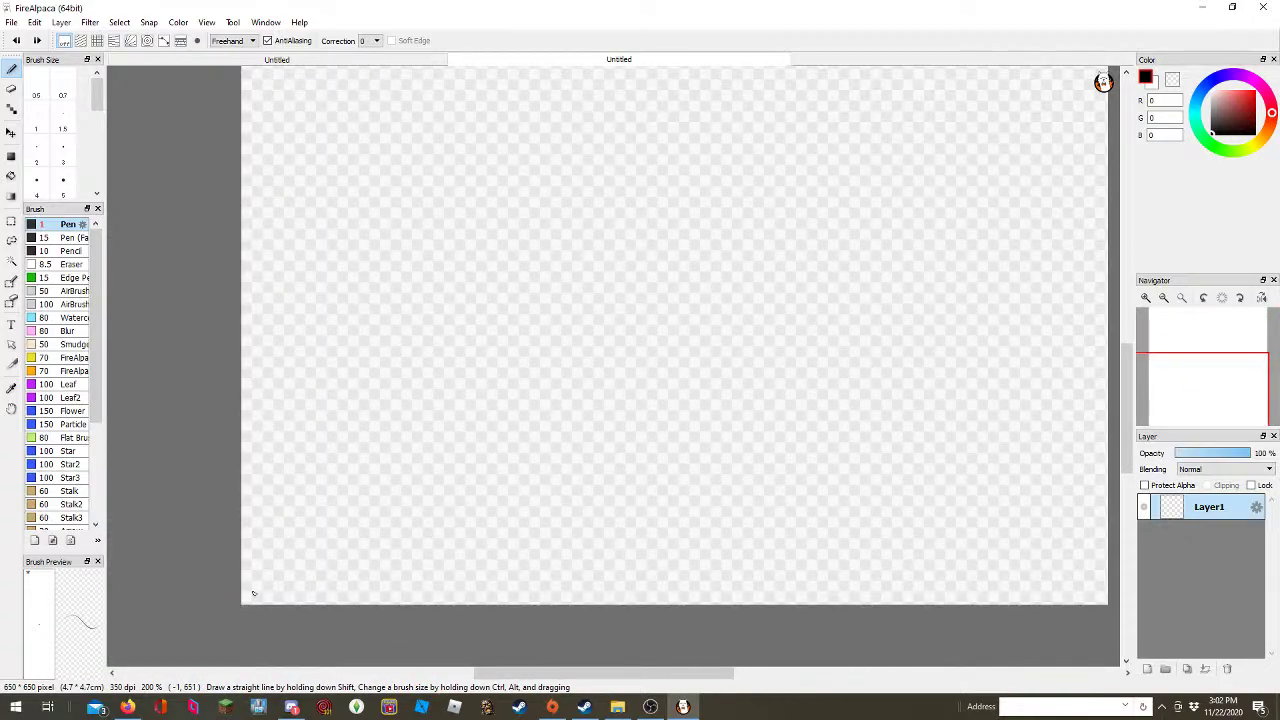
scroll(650, 128, "down", 4)
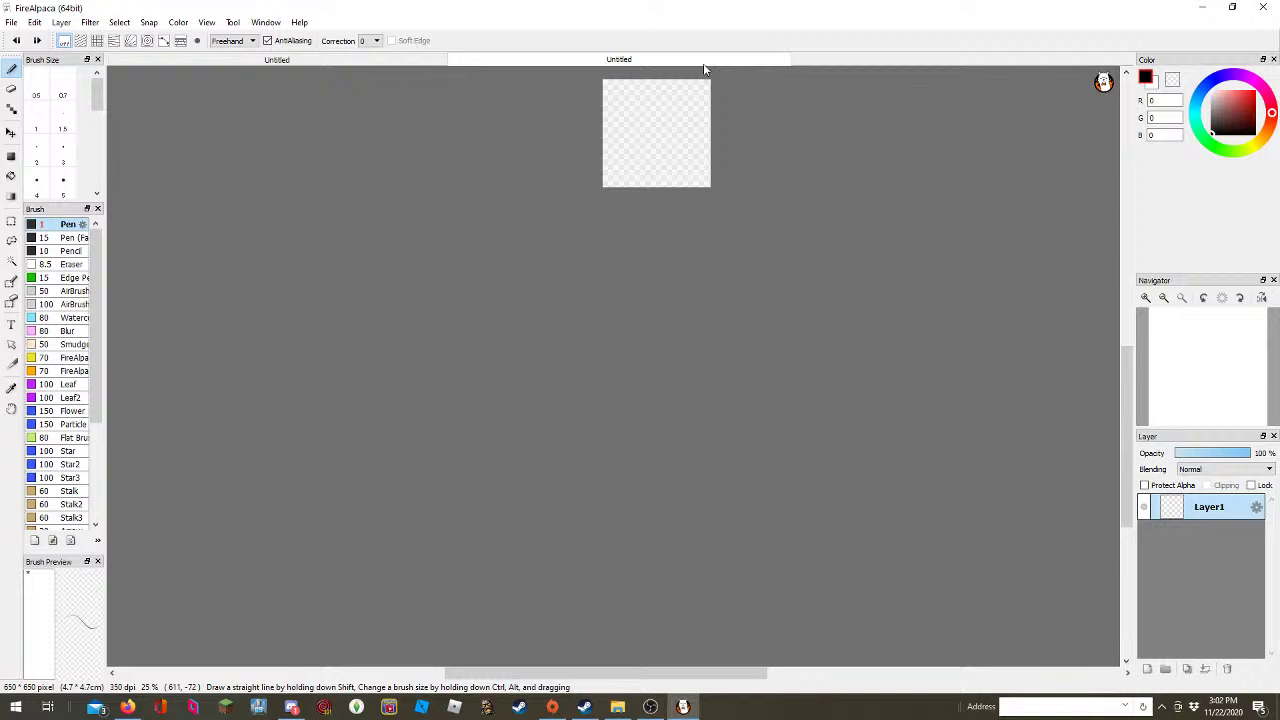
scroll(705, 68, "up", 2)
scroll(715, 68, "up", 1)
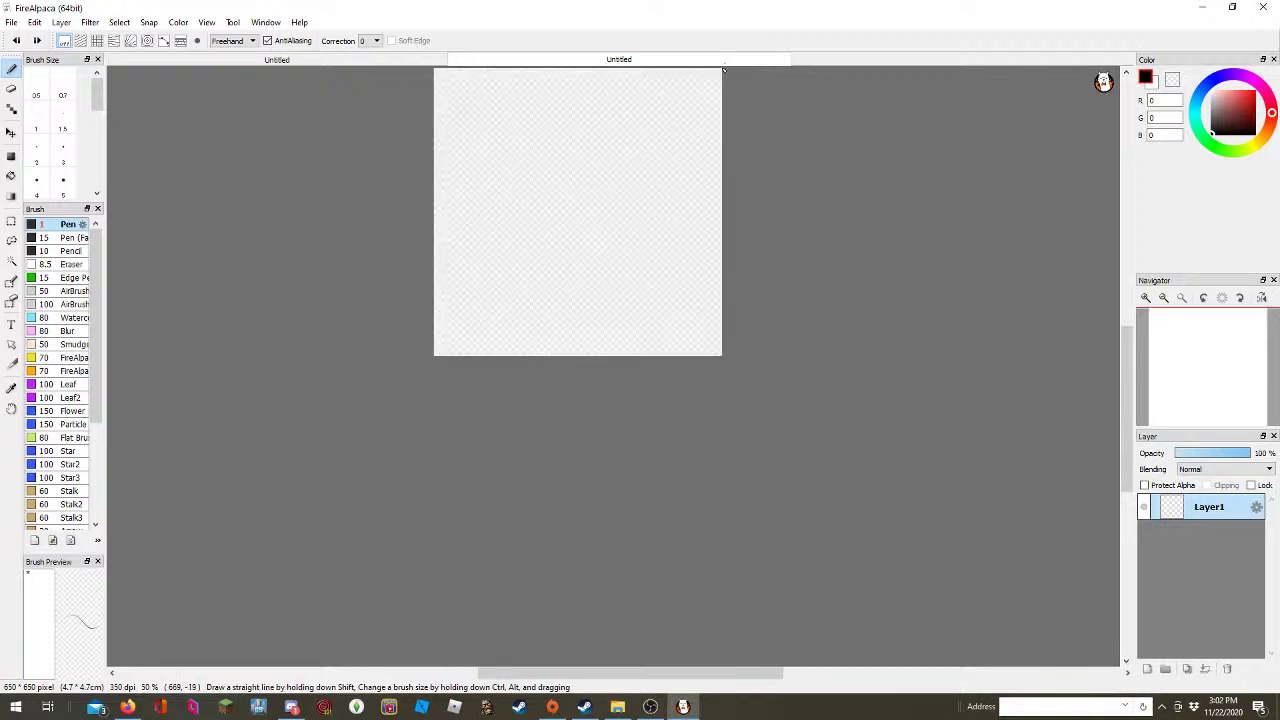
scroll(1130, 420, "up", 2)
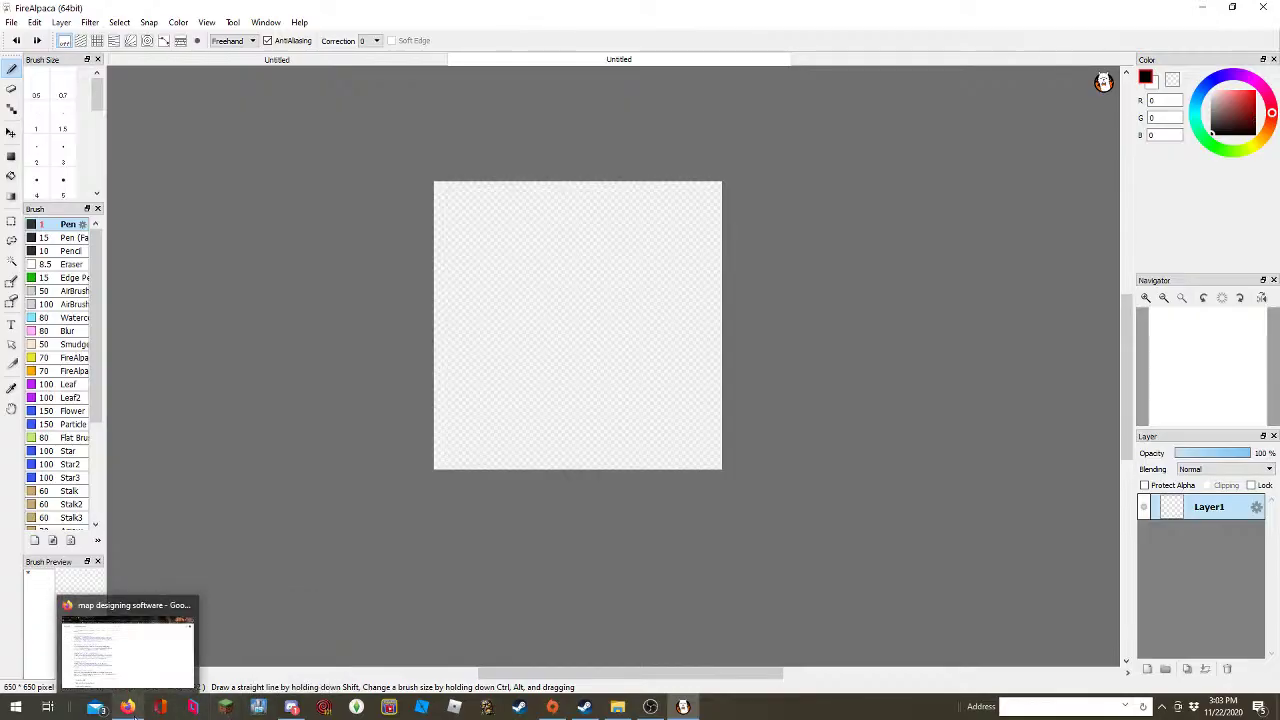
Switch to Firefox, replace the map designing software search with "map", view Google Maps and close its page
left_click(122, 650)
left_click(311, 12)
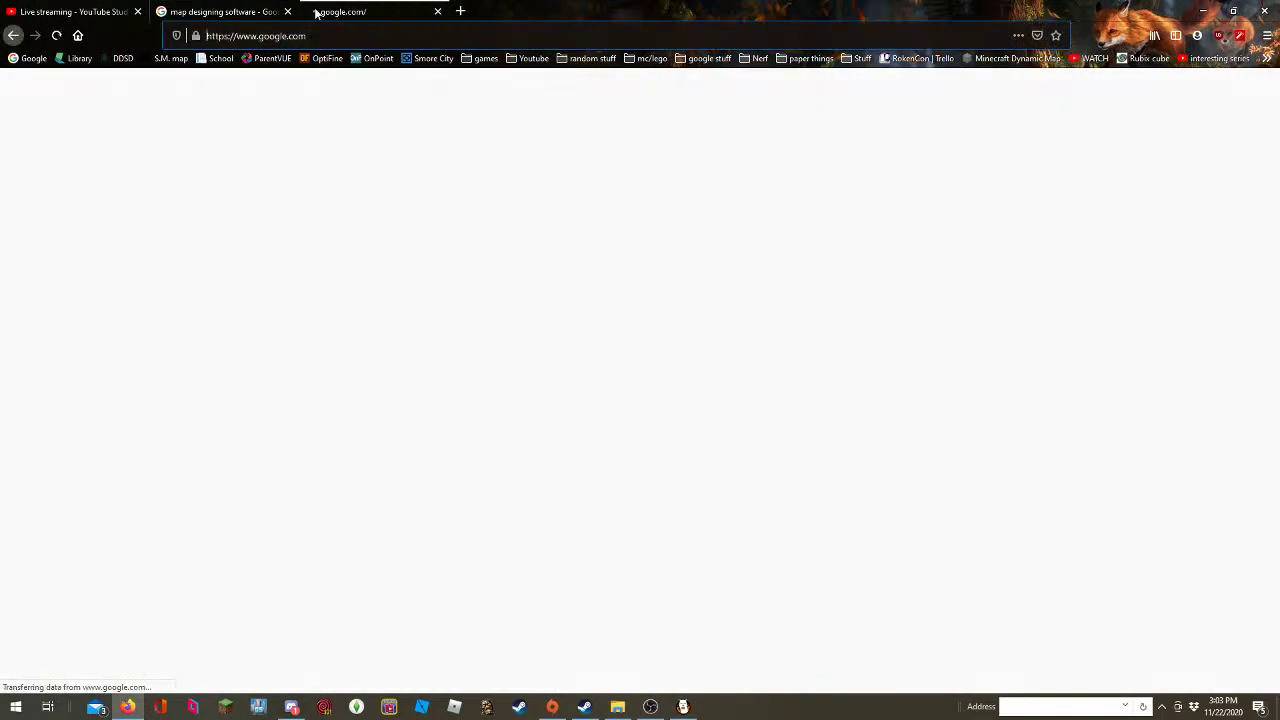
left_click(438, 12)
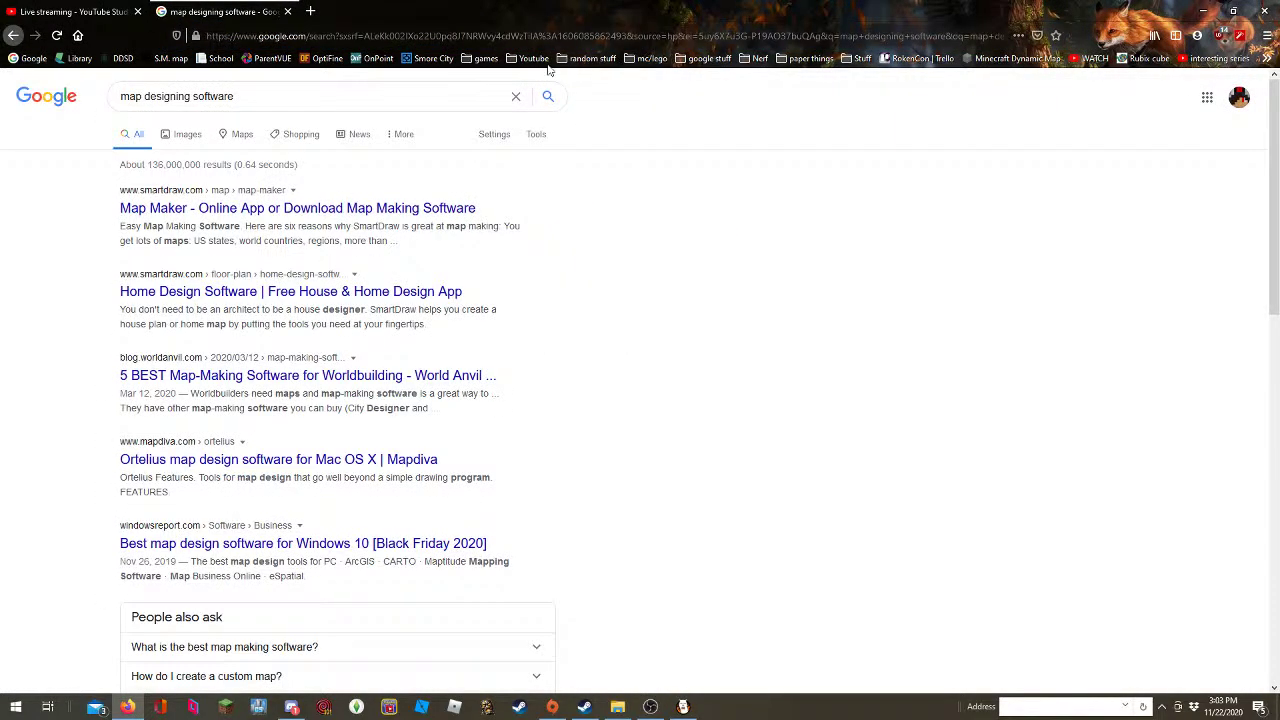
left_click(401, 101)
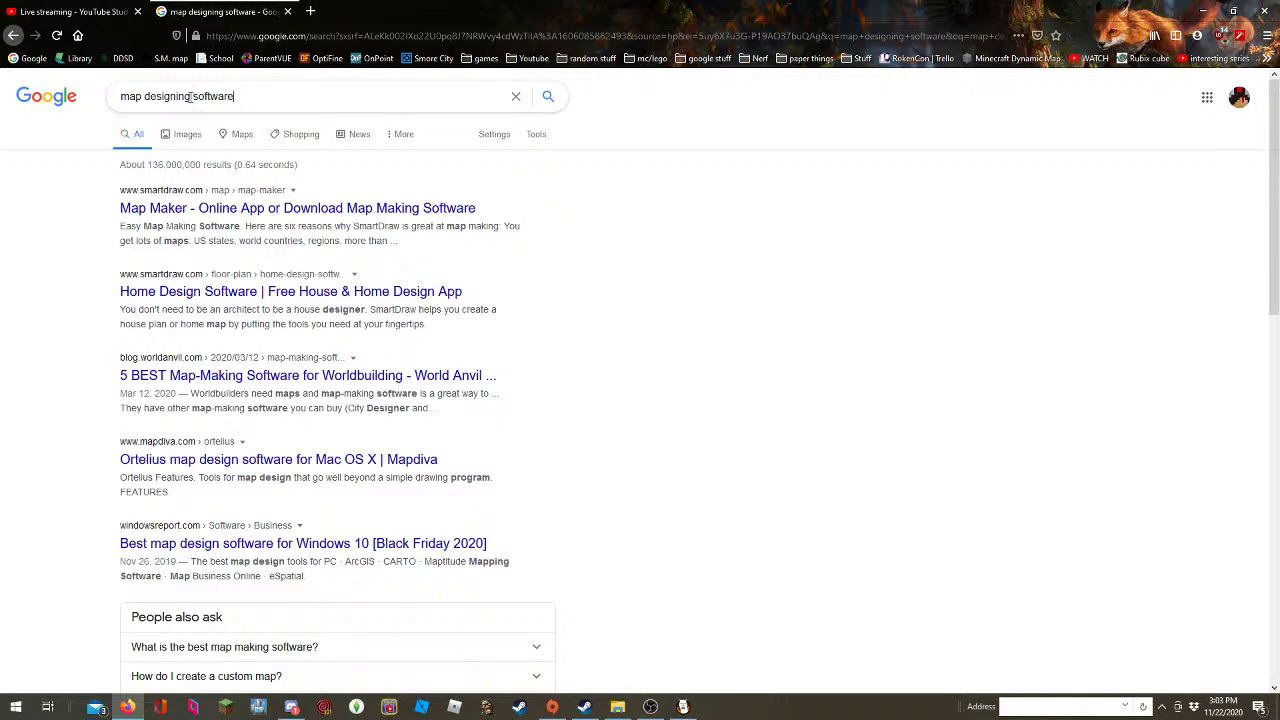
left_click(146, 97, "shift")
key("BackSpace")
key("Return")
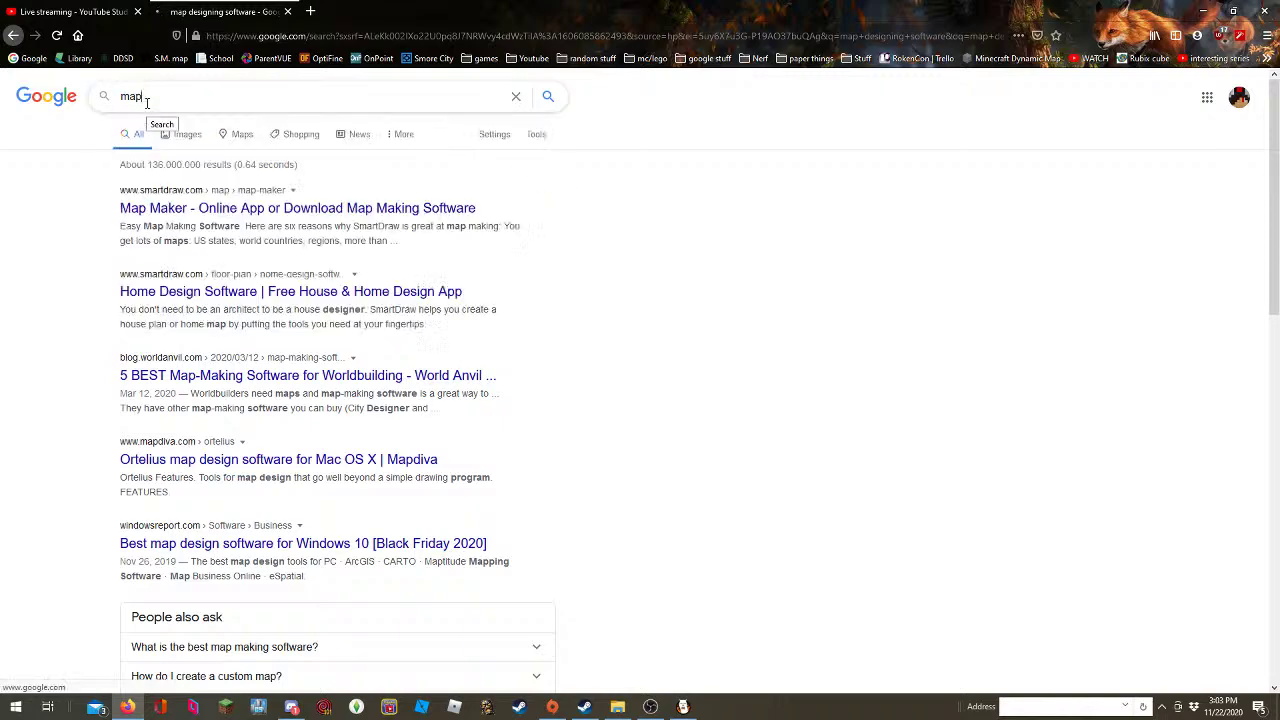
left_click(156, 214)
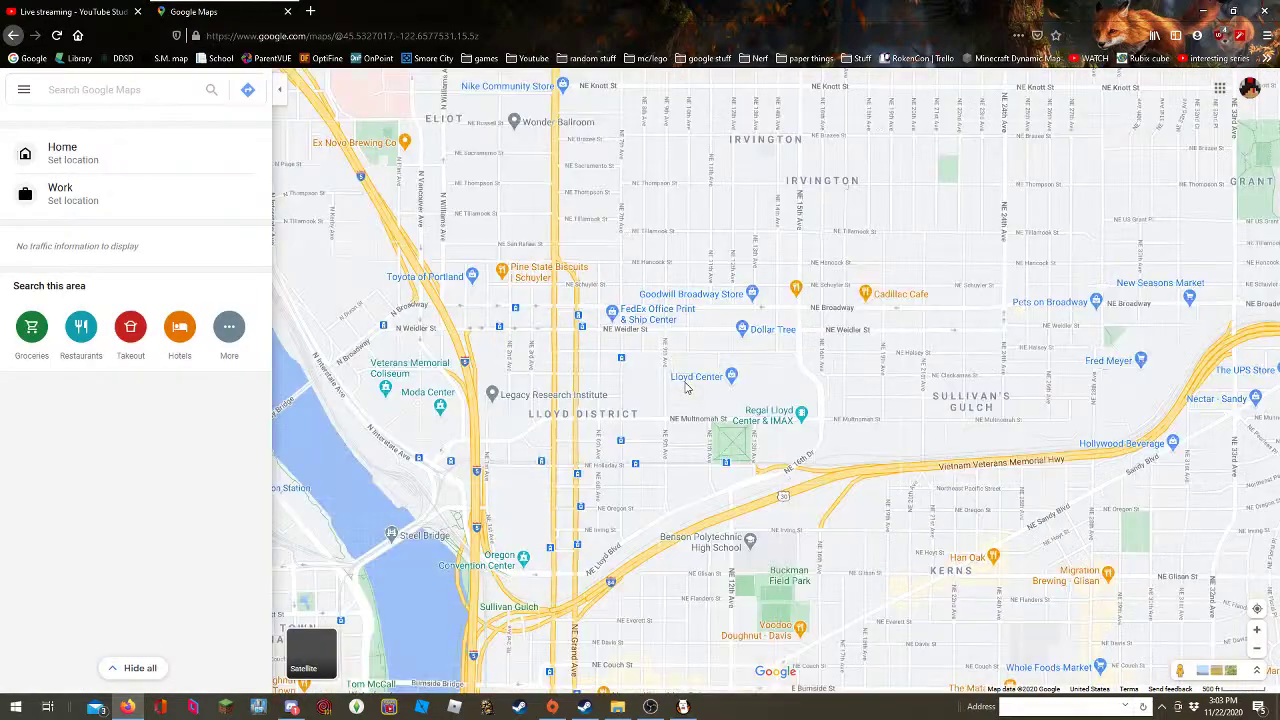
left_click(286, 14)
left_click(1202, 11)
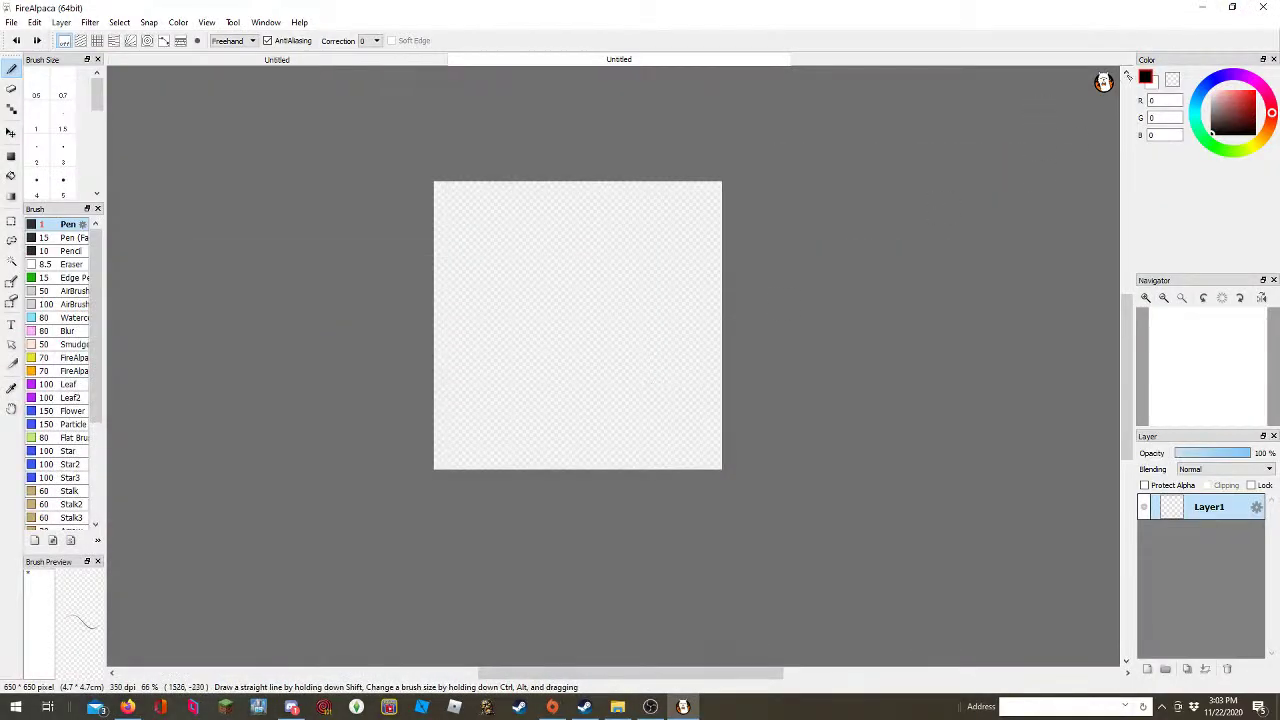
Minimize FireAlpaca and join the Heaven voice channel of the CULT OF PLUSHIES server in Discord
left_click(1202, 8)
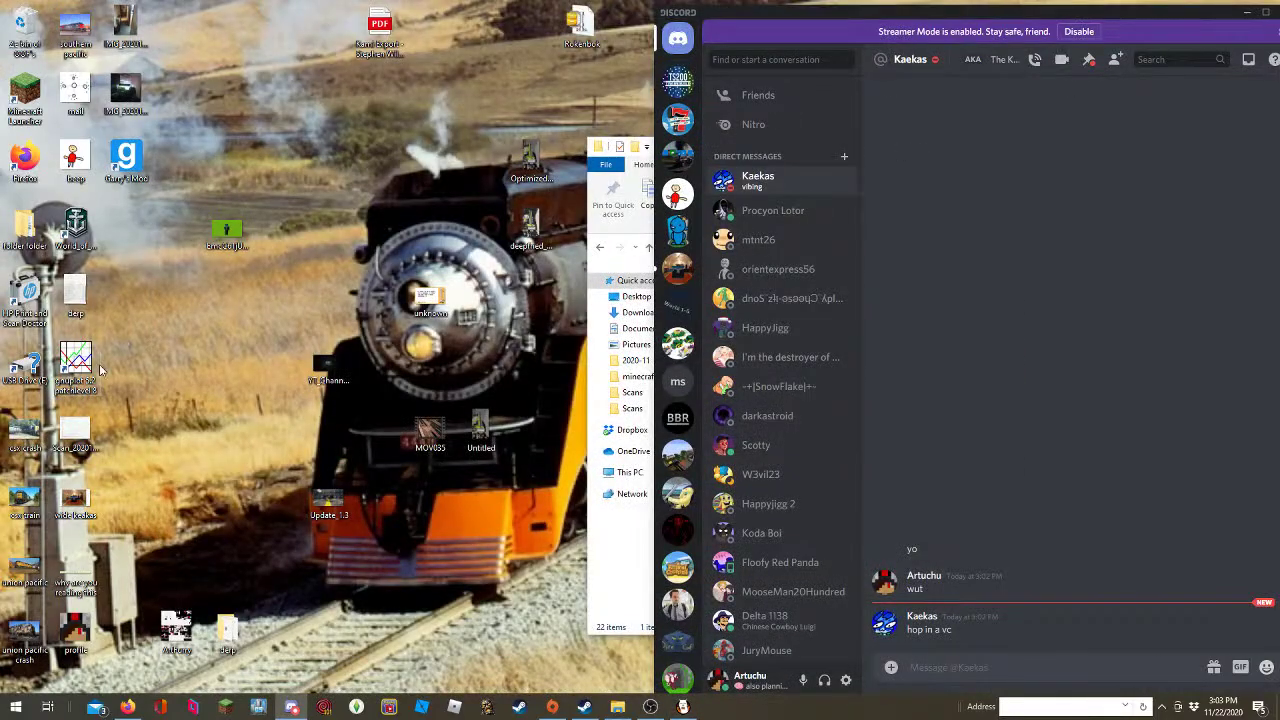
left_click(678, 265)
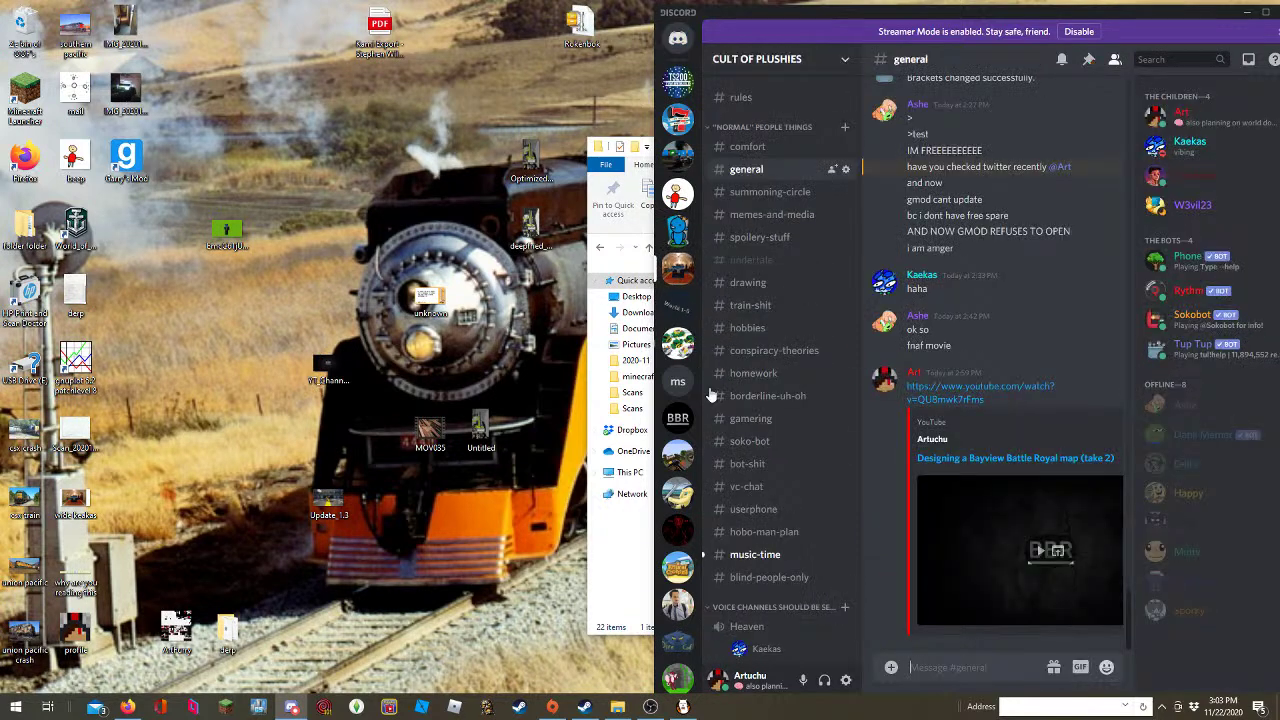
left_click(748, 628)
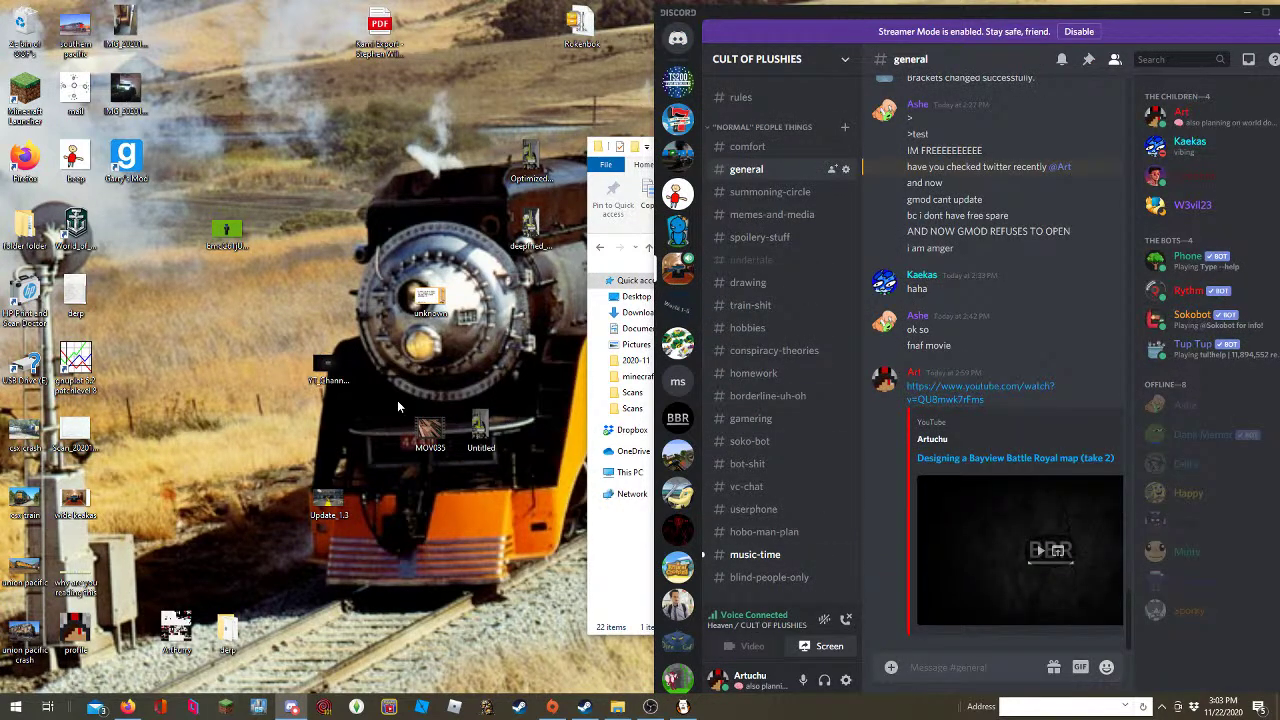
scroll(838, 441, "down", 2)
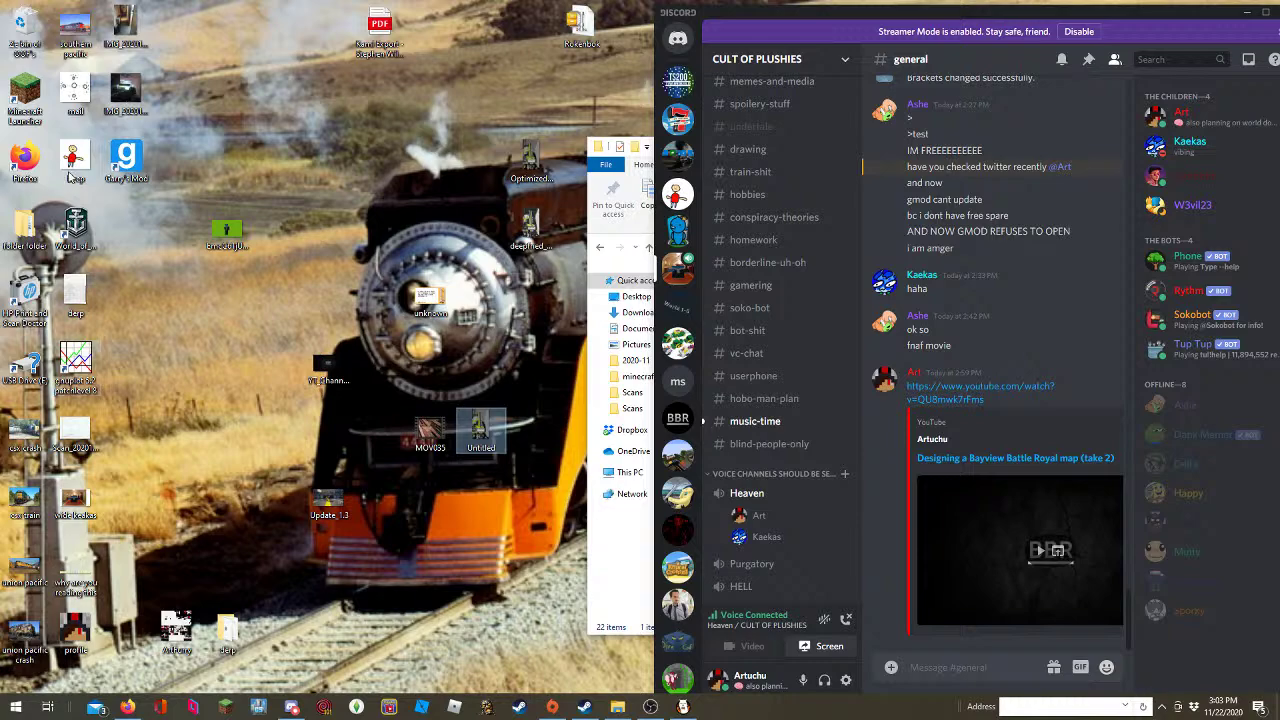
Open the desktop's "folder folder" and look through its "minecraft skins" and "old mc worlds" subfolders
double_click(25, 218)
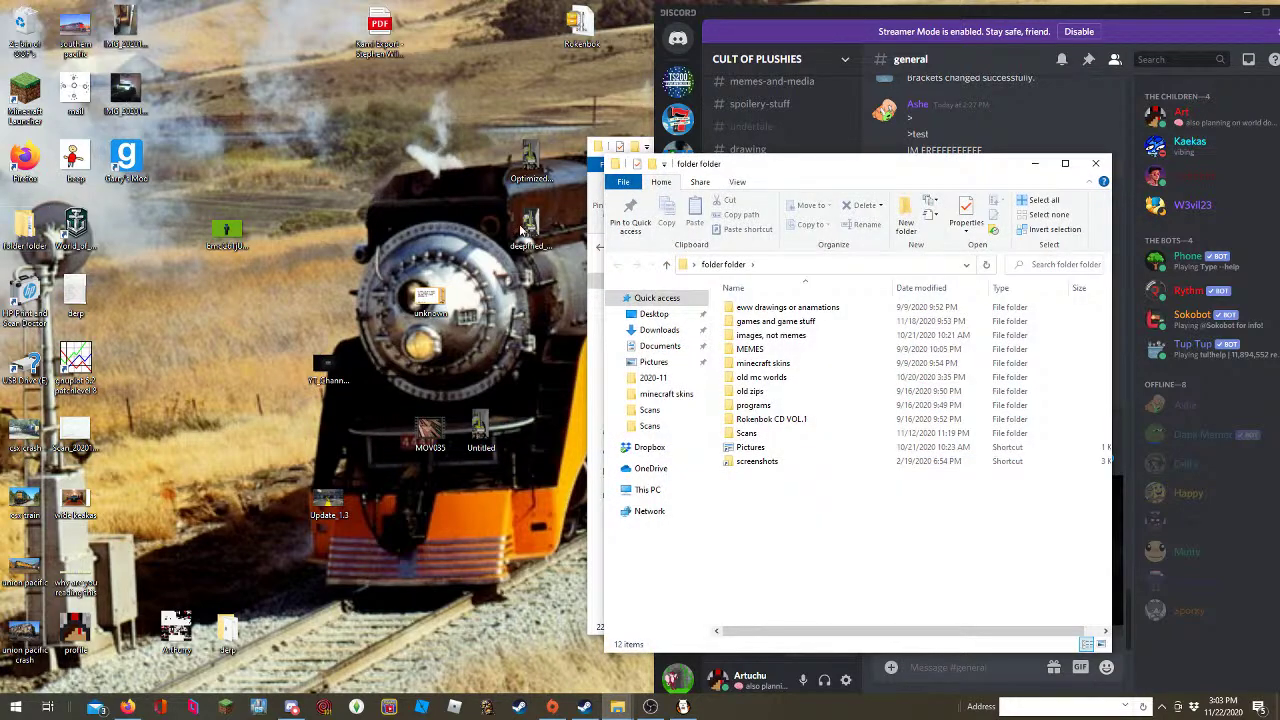
left_click_drag(903, 167, 451, 144)
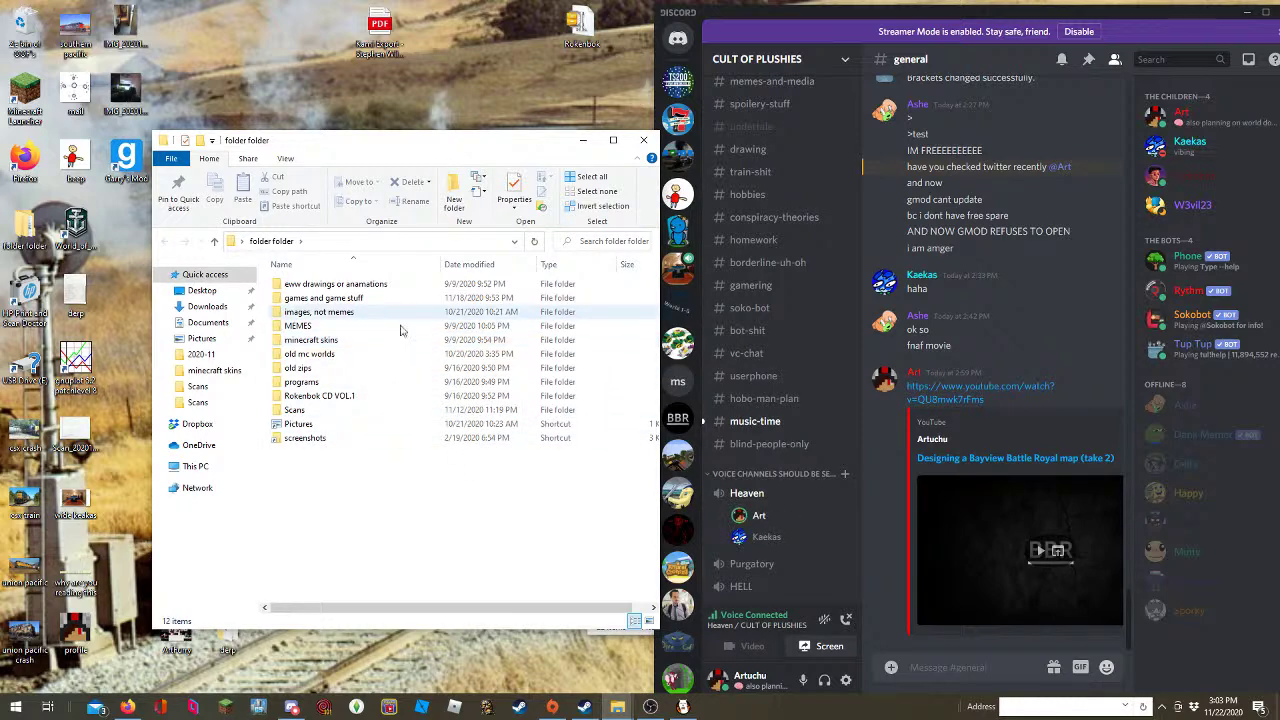
left_click(345, 284)
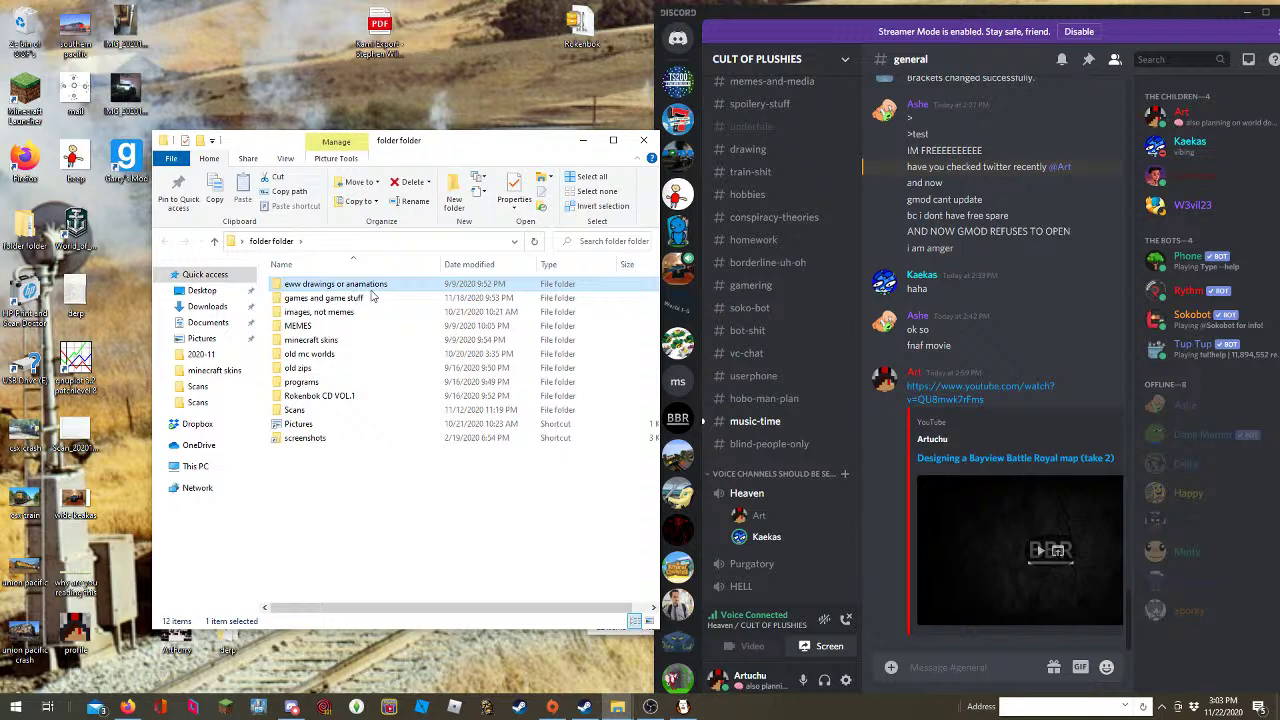
double_click(340, 340)
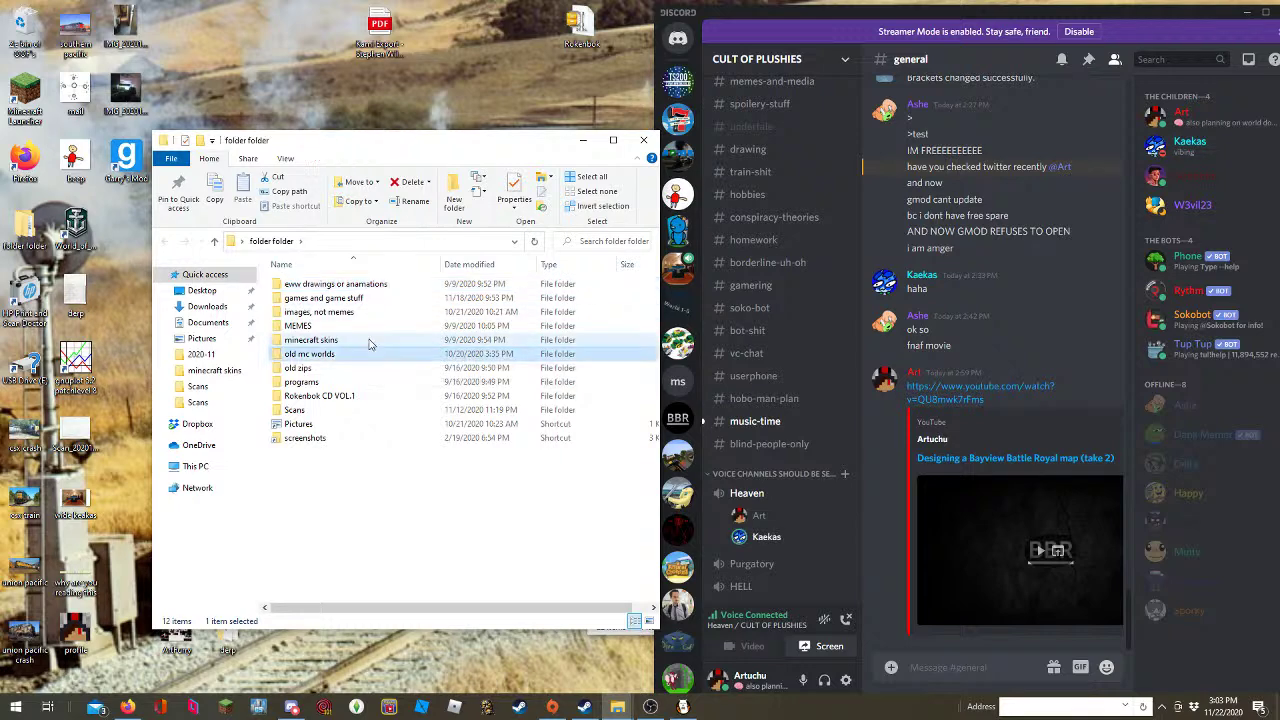
left_click(166, 241)
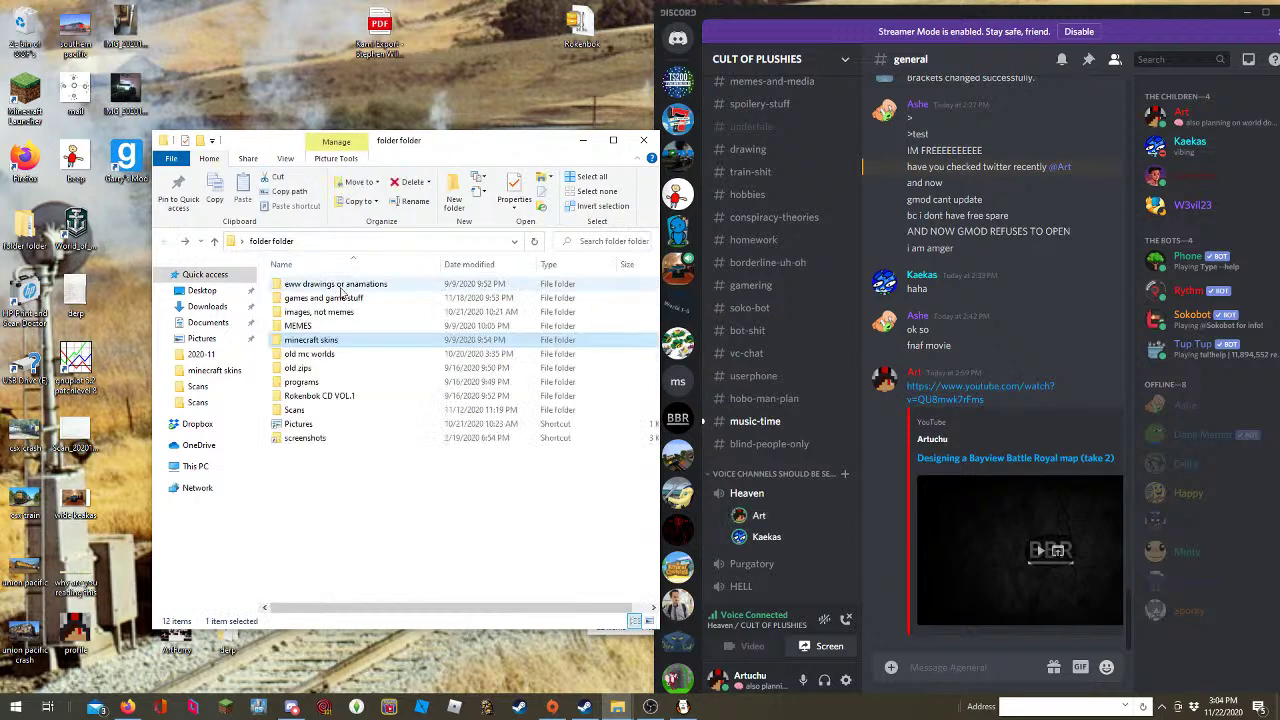
double_click(340, 343)
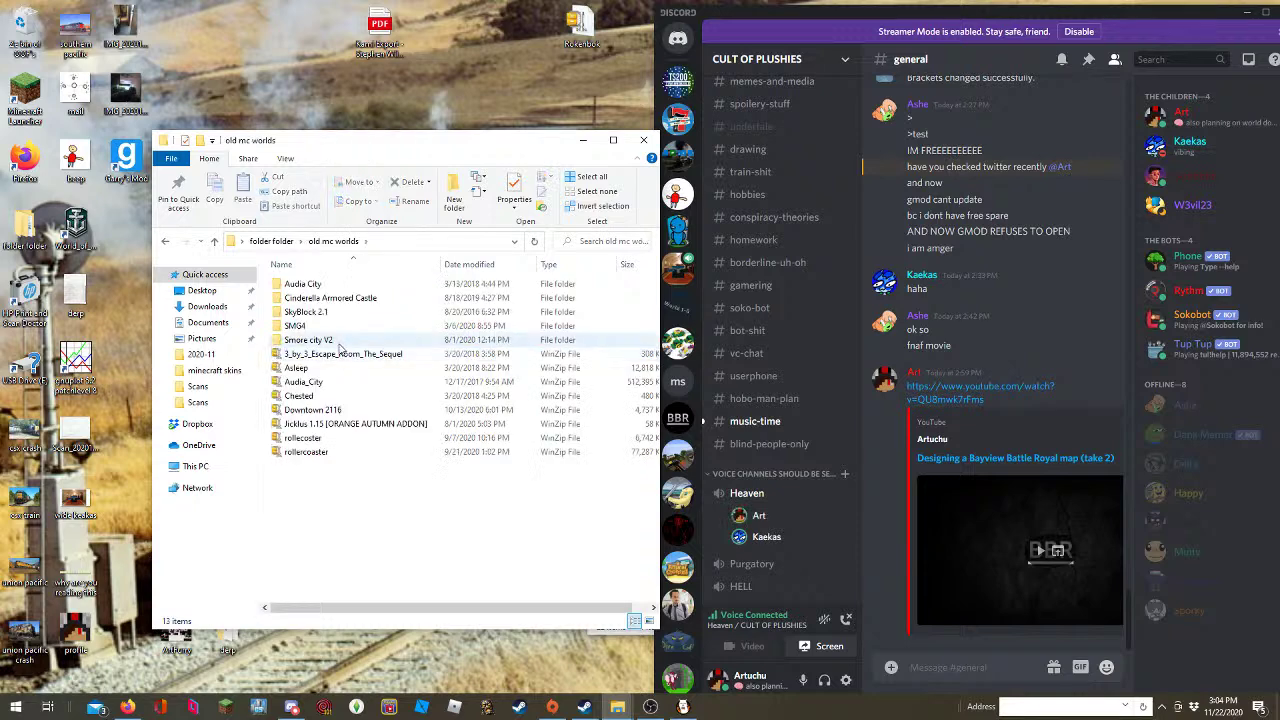
left_click(166, 241)
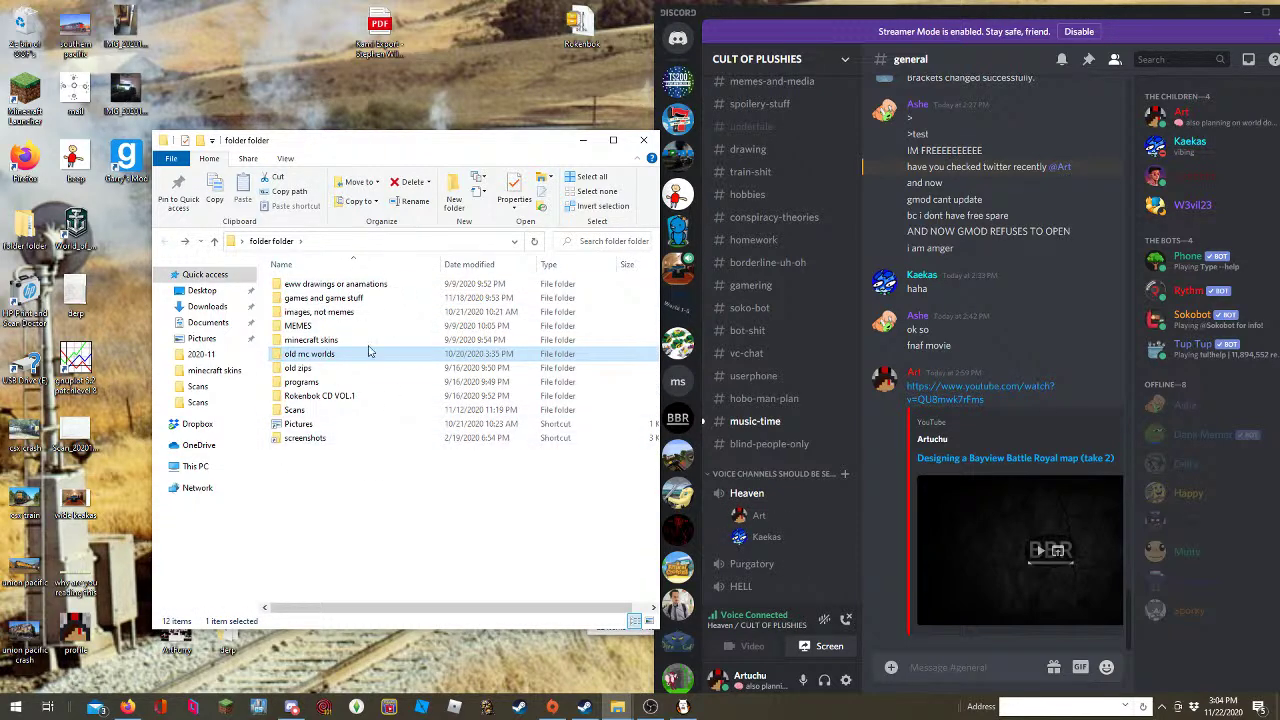
Launch Google Earth Pro from the "programs" subfolder of "folder folder"
double_click(310, 382)
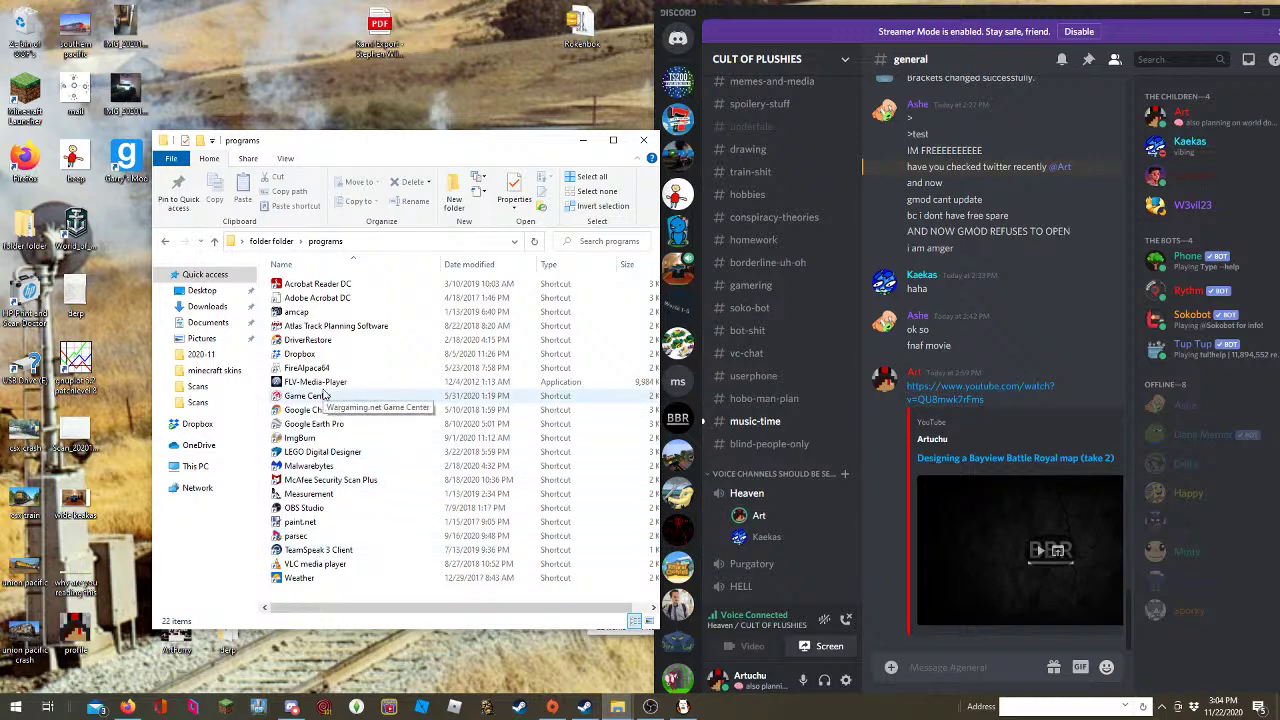
left_click(325, 423)
double_click(325, 423)
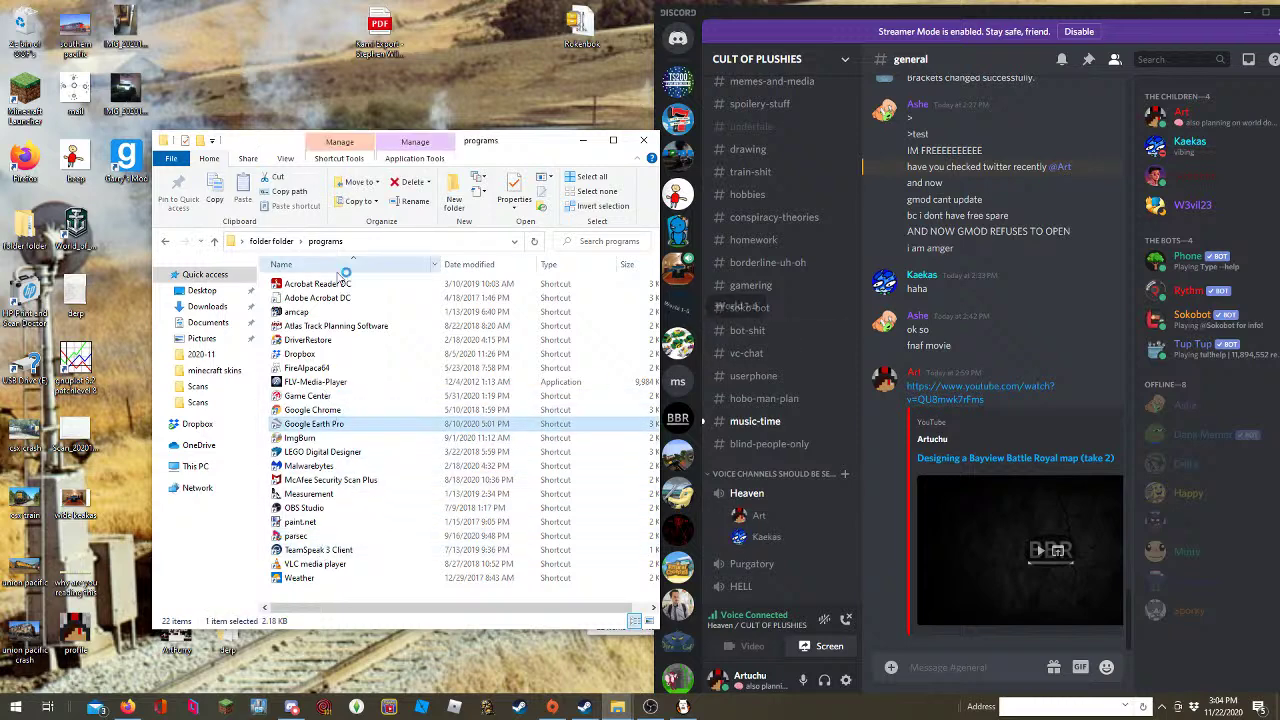